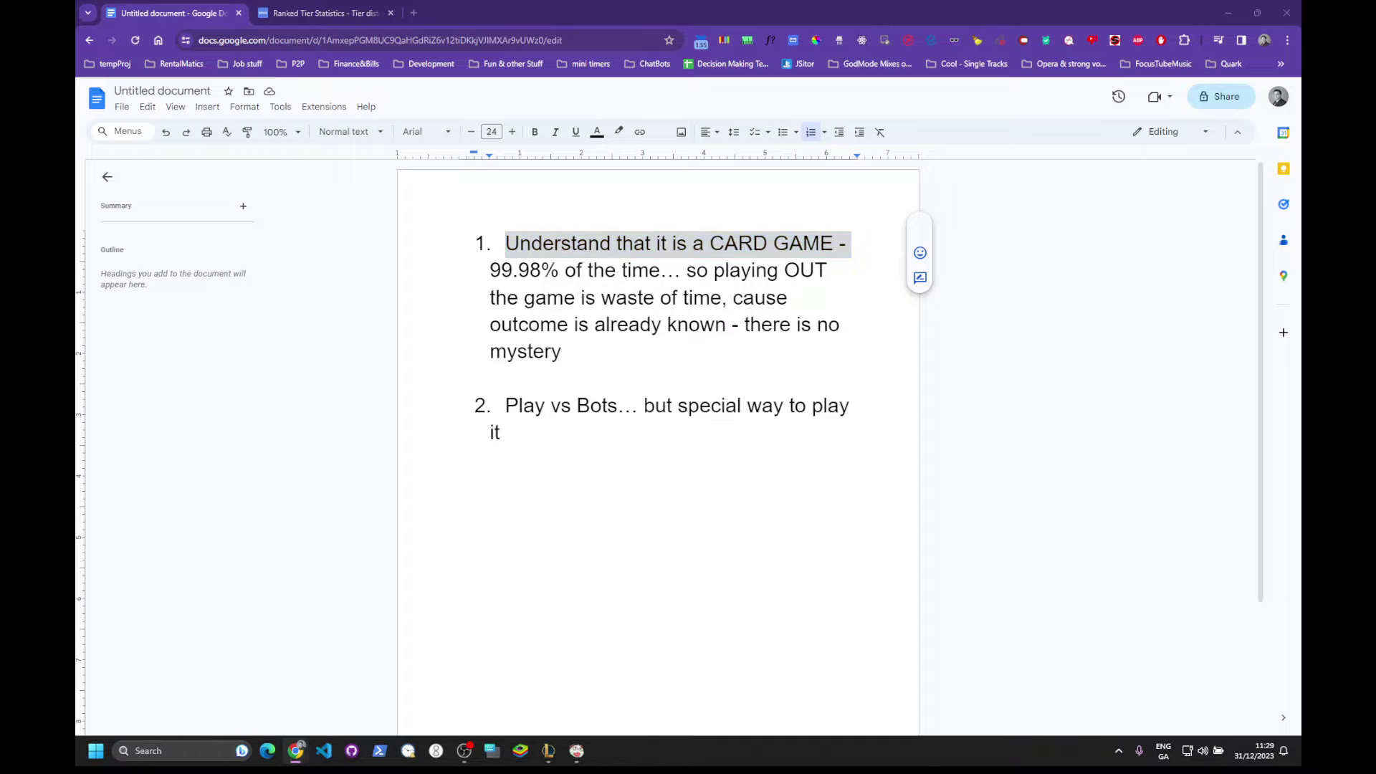
Bring the "Is League of Legends Solo Q a CARD Game?" spreadsheet into this browser window and view its Thesis heading.
left_click_drag(867, 83, 477, 12)
left_click(529, 228)
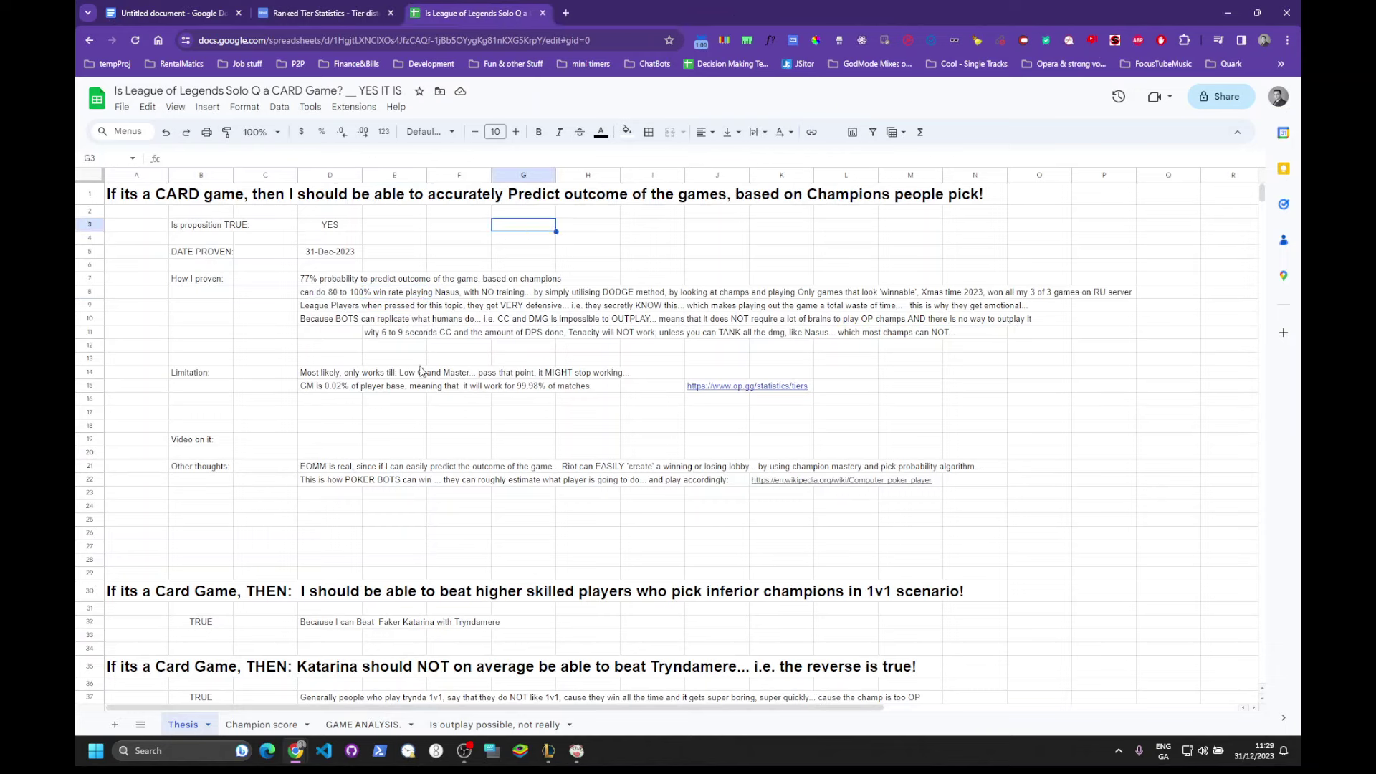
left_click(151, 200)
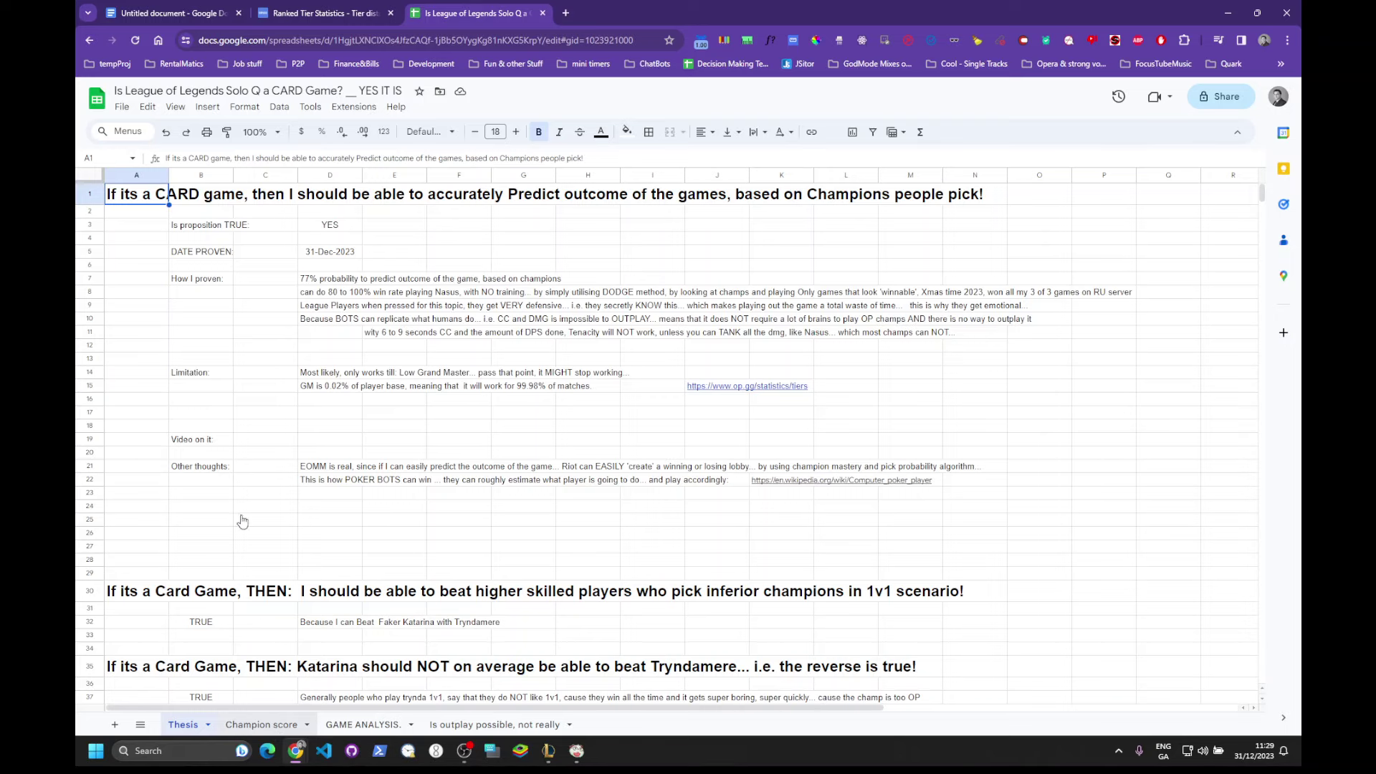
Examine the champion names and their strength ratings on the Champion score sheet.
left_click(276, 729)
left_click_drag(200, 253, 201, 294)
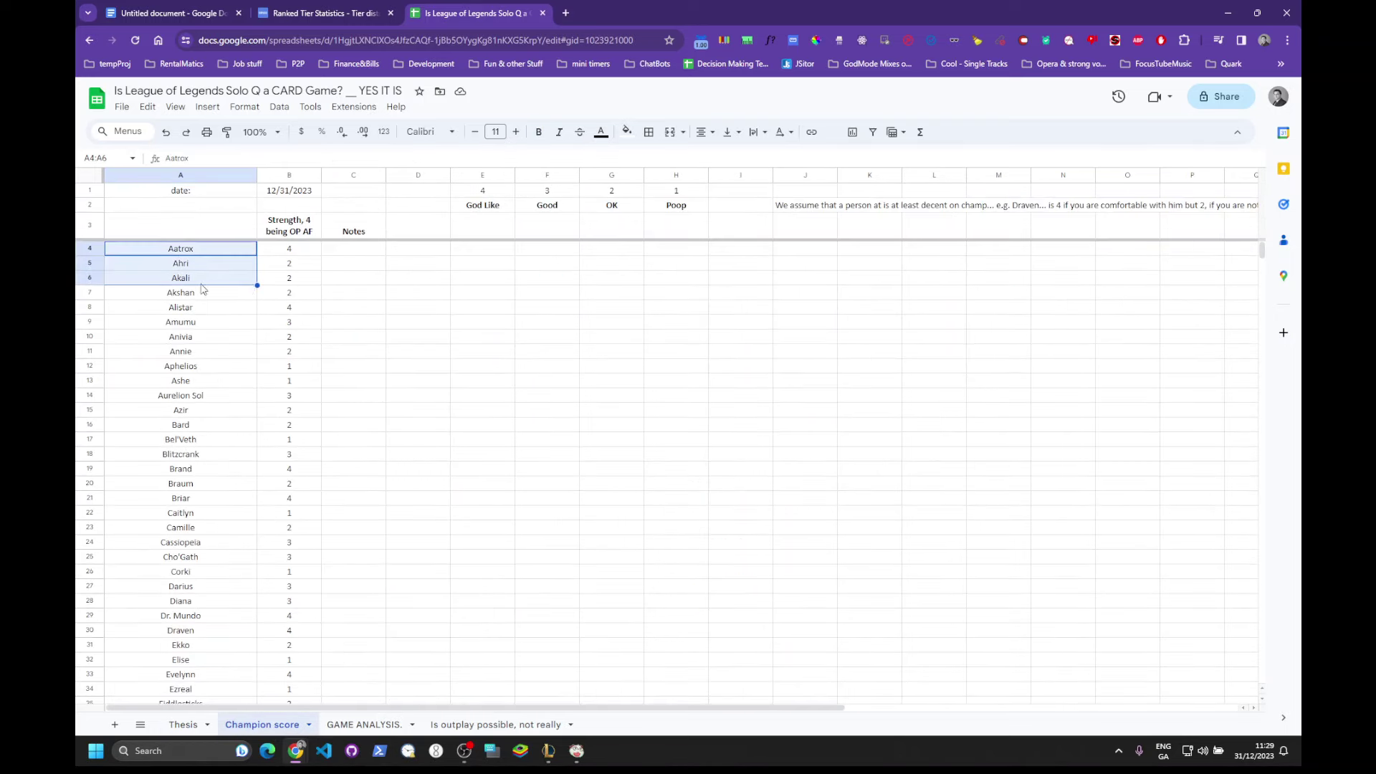
left_click(356, 305)
left_click_drag(295, 250, 287, 396)
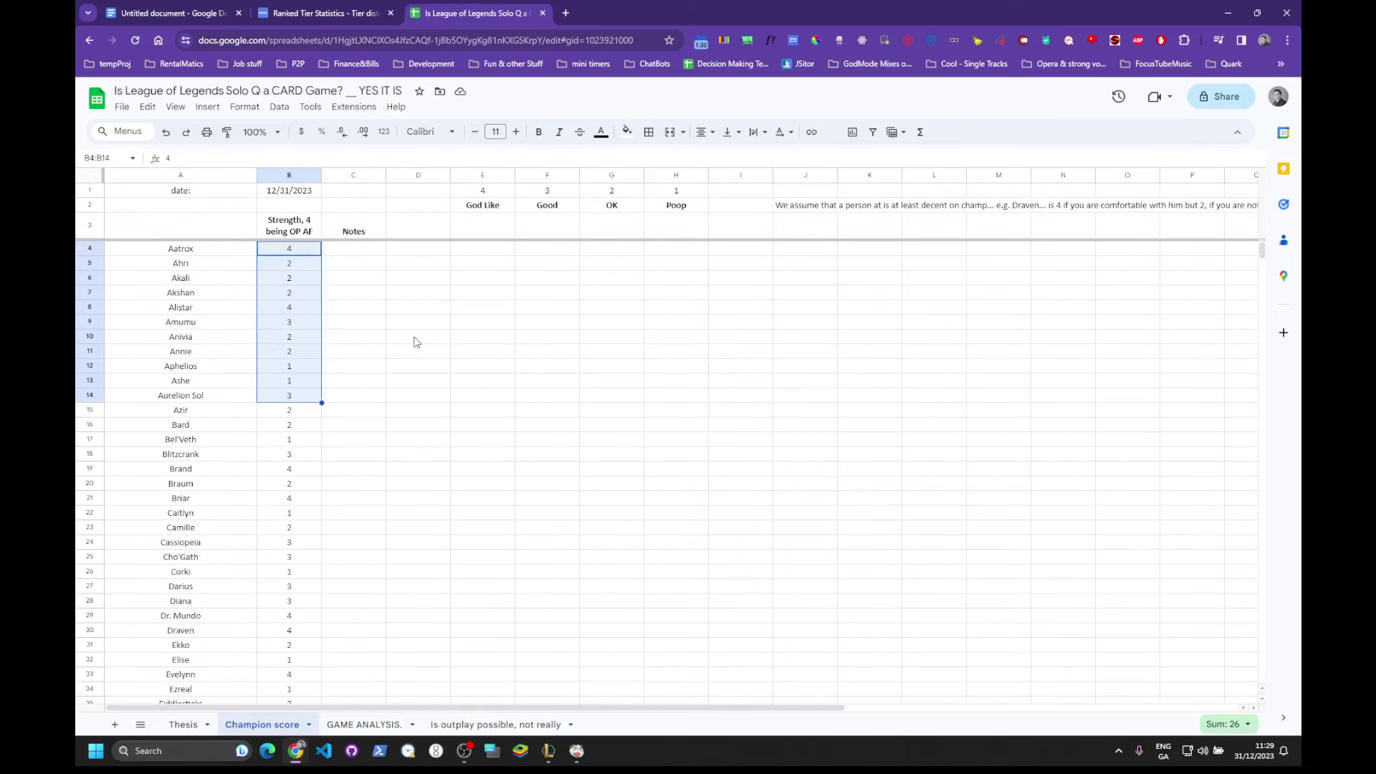
left_click(419, 322)
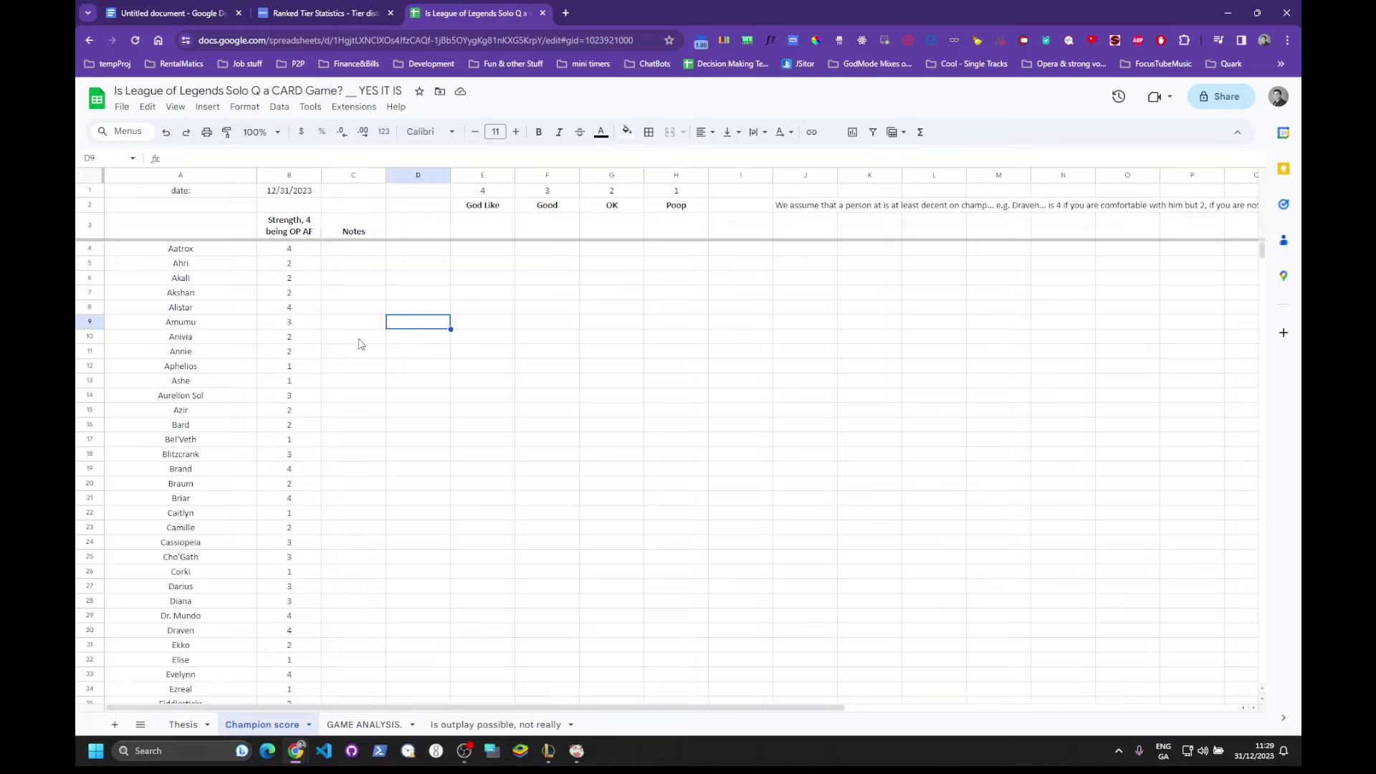
Review the rating scale above the champion list, from God Like through Good and OK to Poop, with its matching numbers.
left_click(611, 264)
left_click_drag(501, 208, 673, 207)
left_click(540, 210)
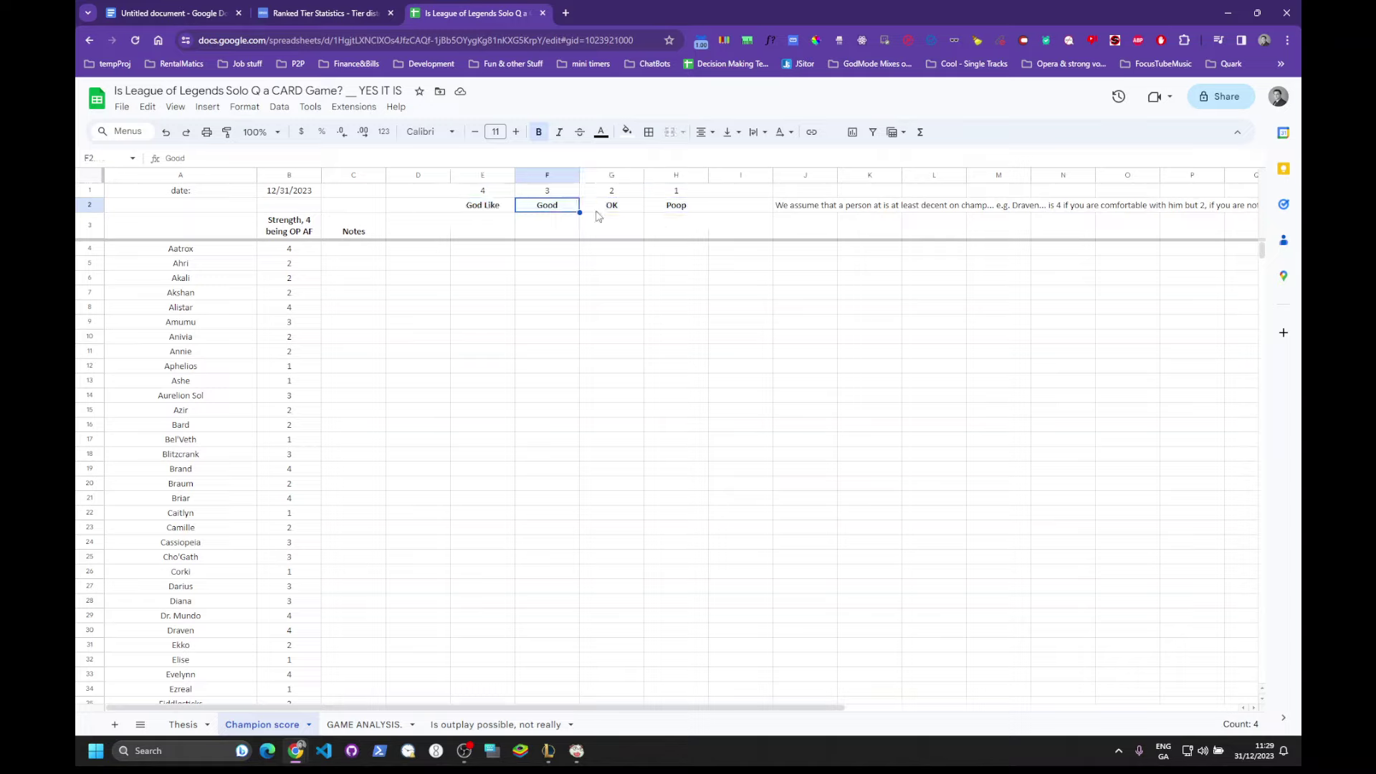
left_click(611, 213)
left_click(669, 213)
left_click(501, 210)
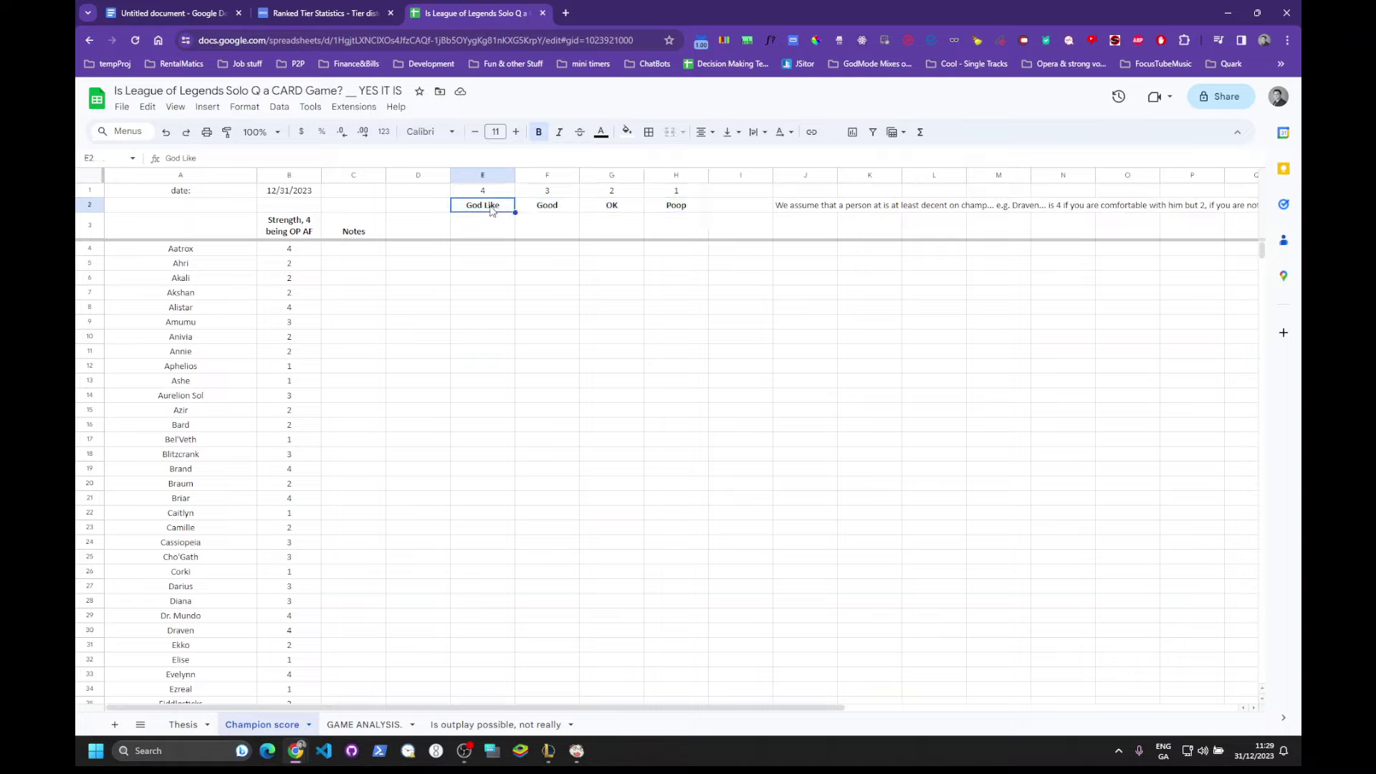
left_click_drag(482, 191, 661, 203)
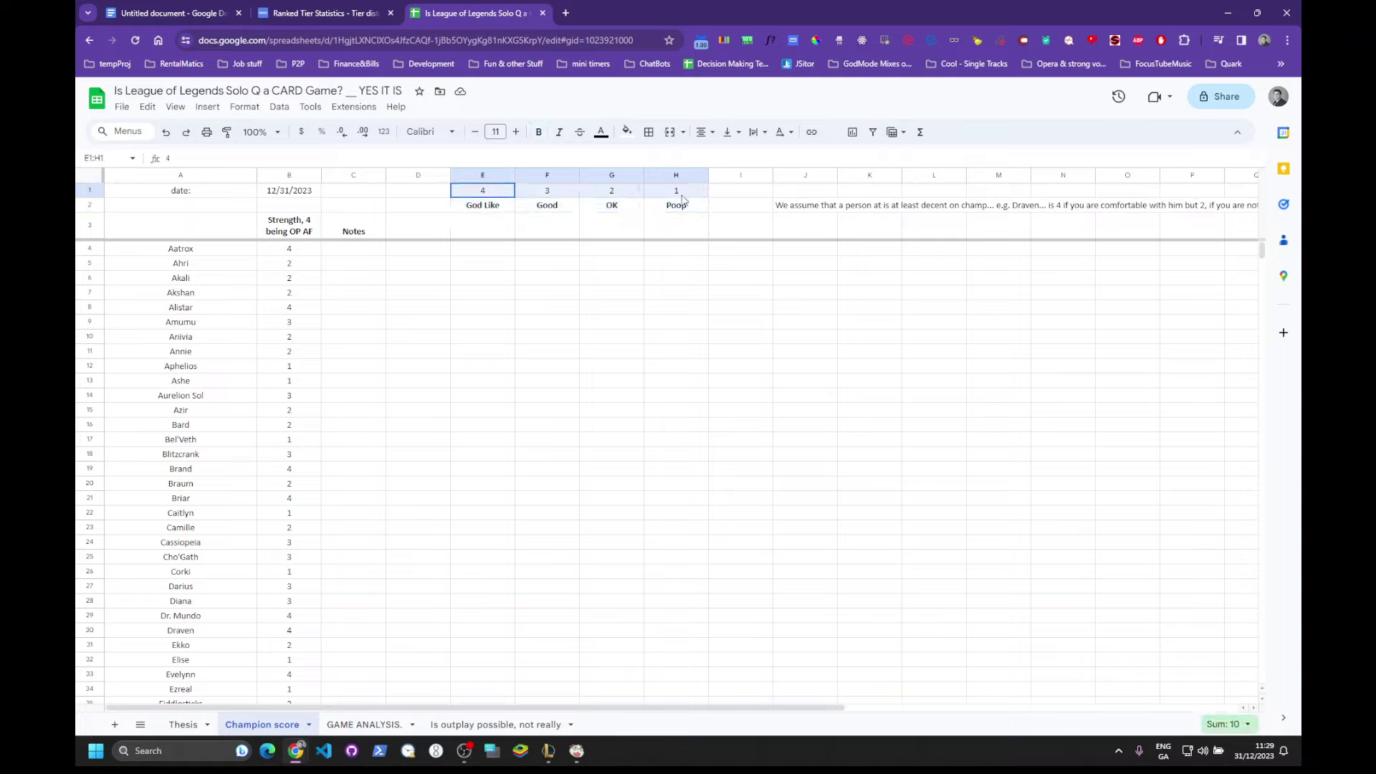
left_click(492, 226)
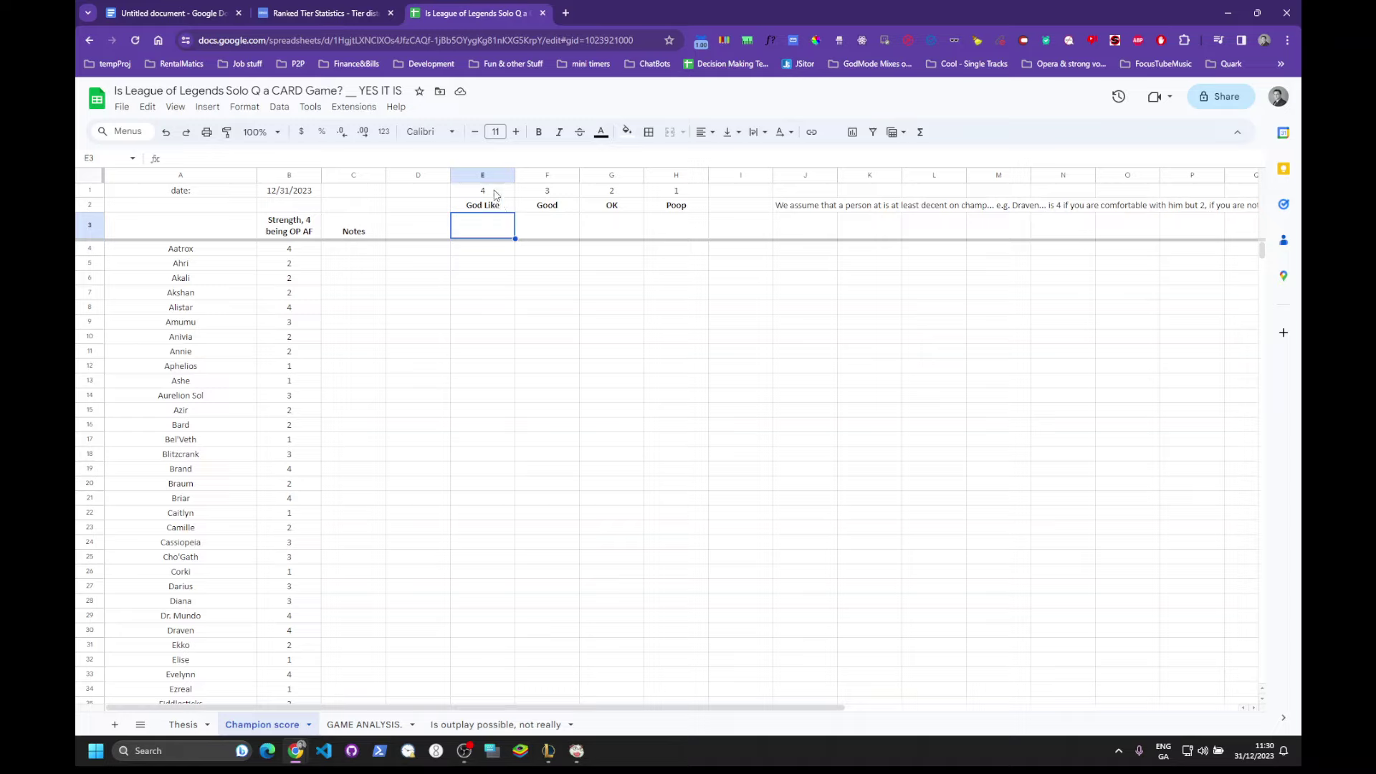
left_click_drag(498, 191, 615, 192)
left_click(507, 191)
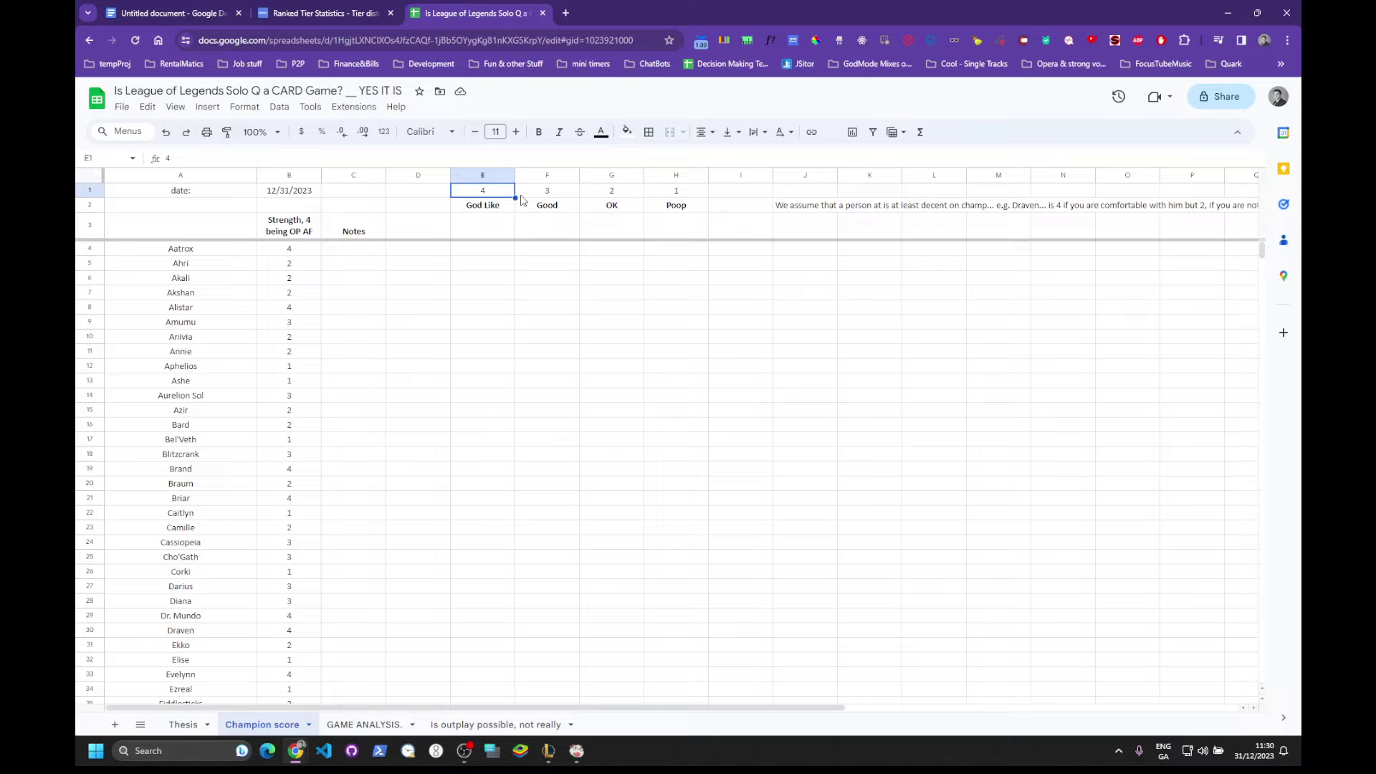
left_click(531, 297)
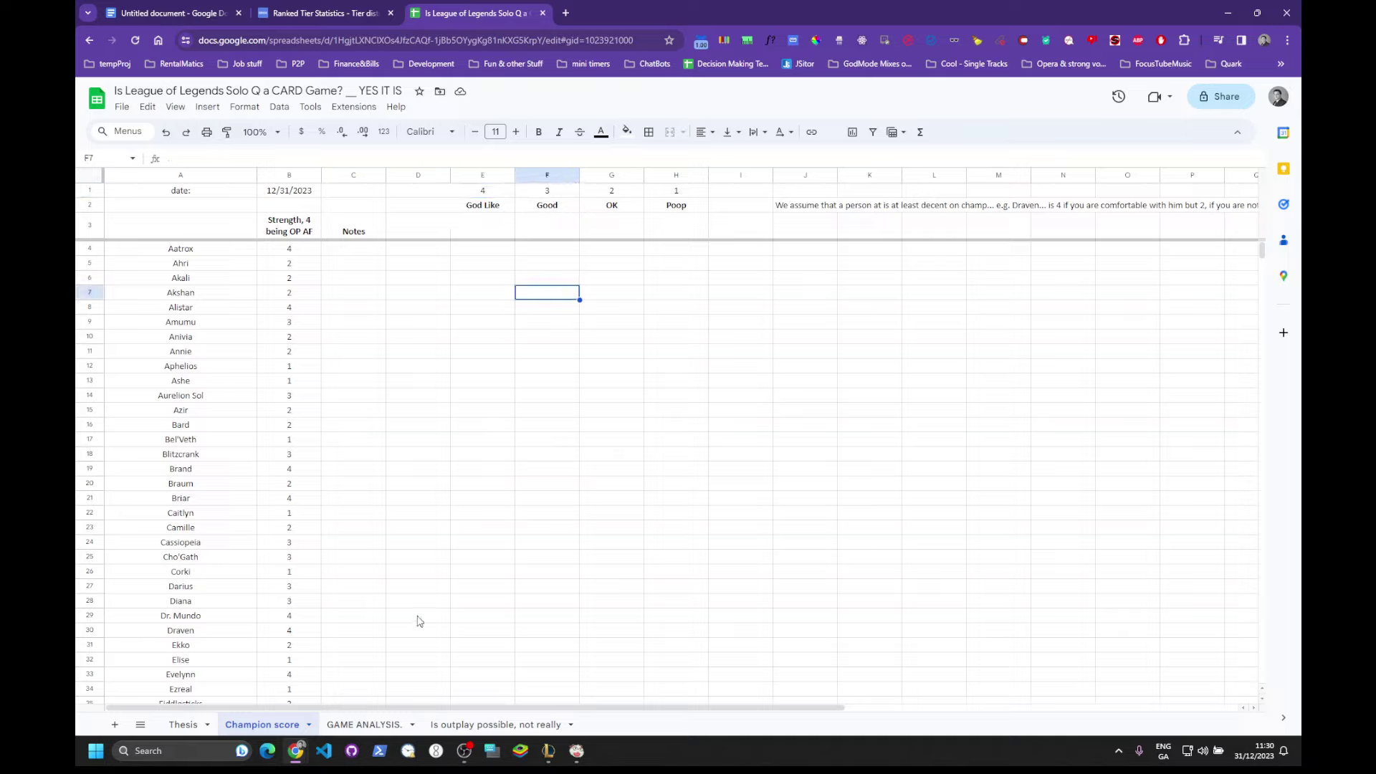
Check the total guessed correctly and the probability of guessing correctly on the GAME ANALYSIS sheet.
left_click(376, 726)
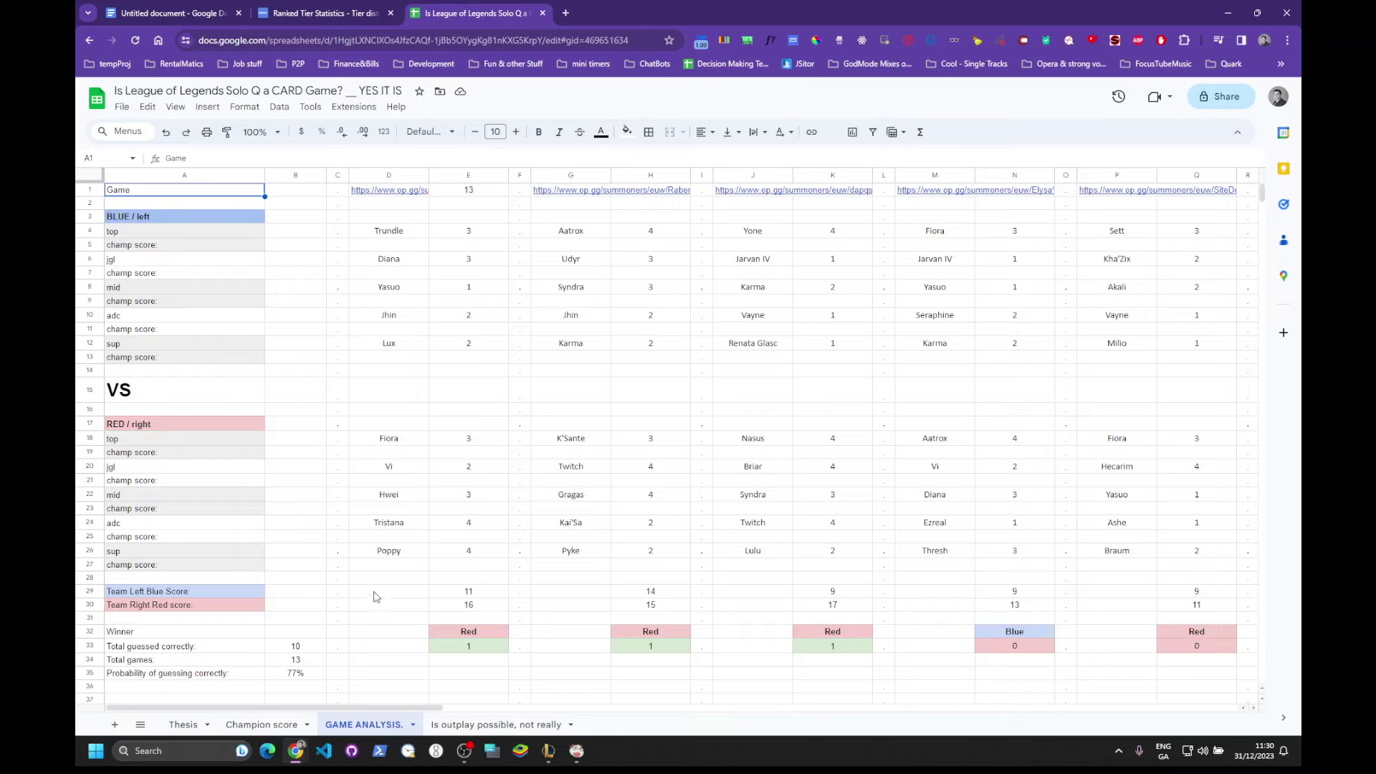
left_click(294, 648)
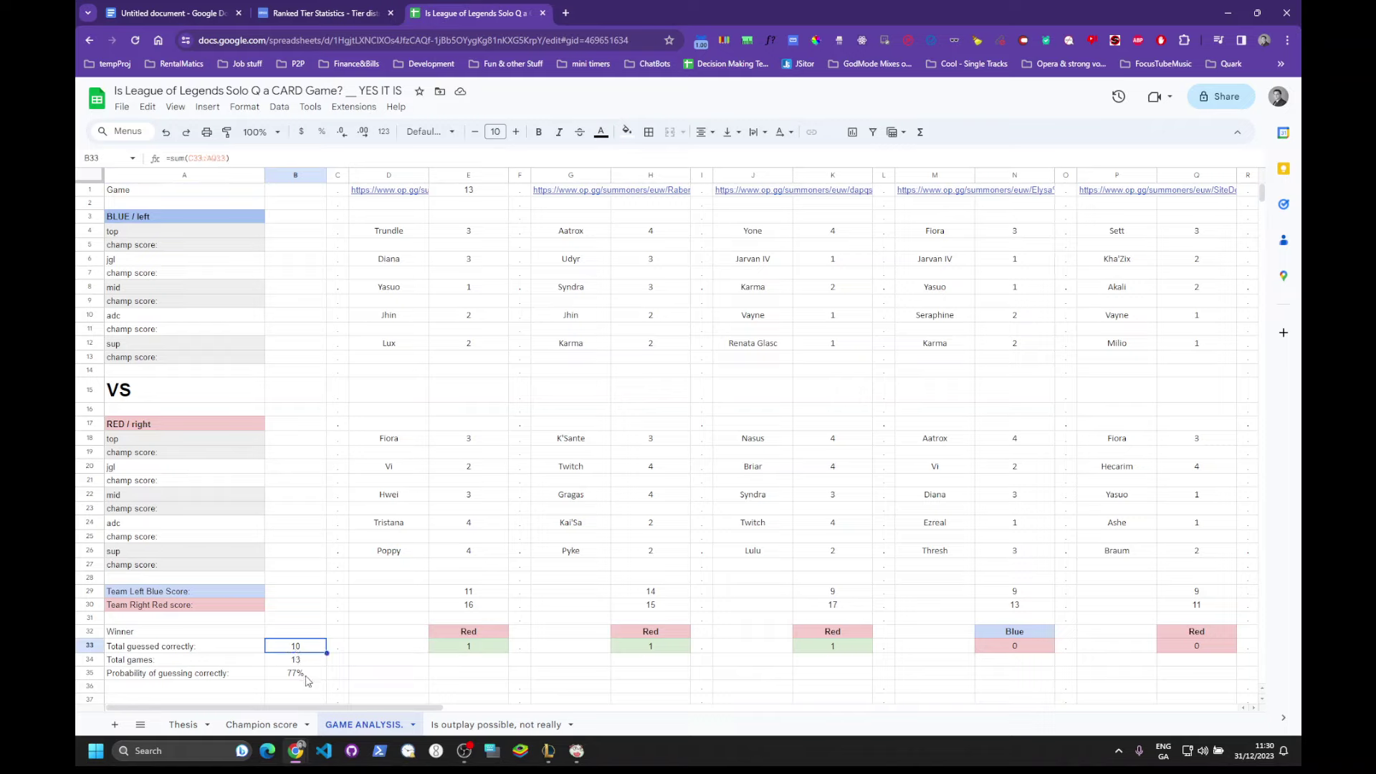
left_click(306, 677)
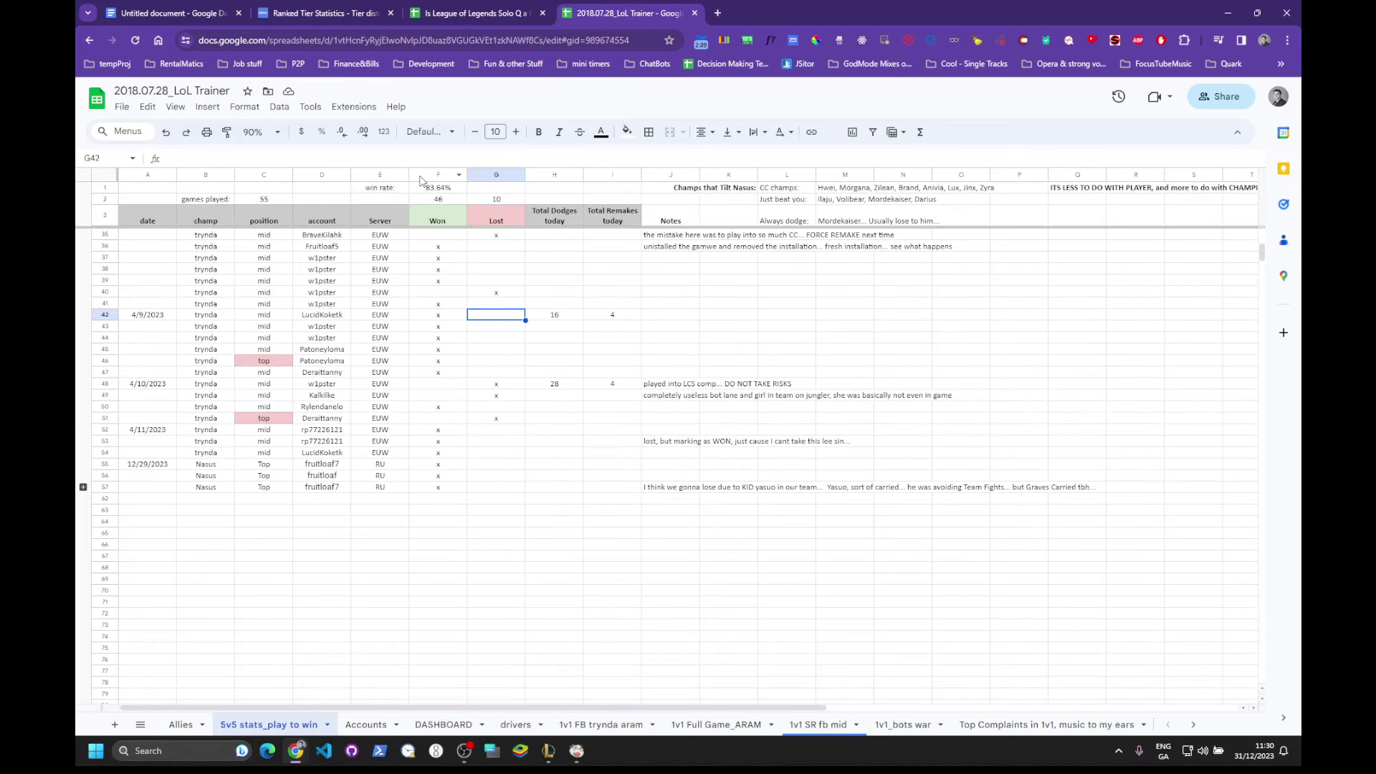
Review the overall win rate and the Nasus games' accounts and wins on the LoL Trainer spreadsheet's 5v5 stats sheet.
left_click(434, 188)
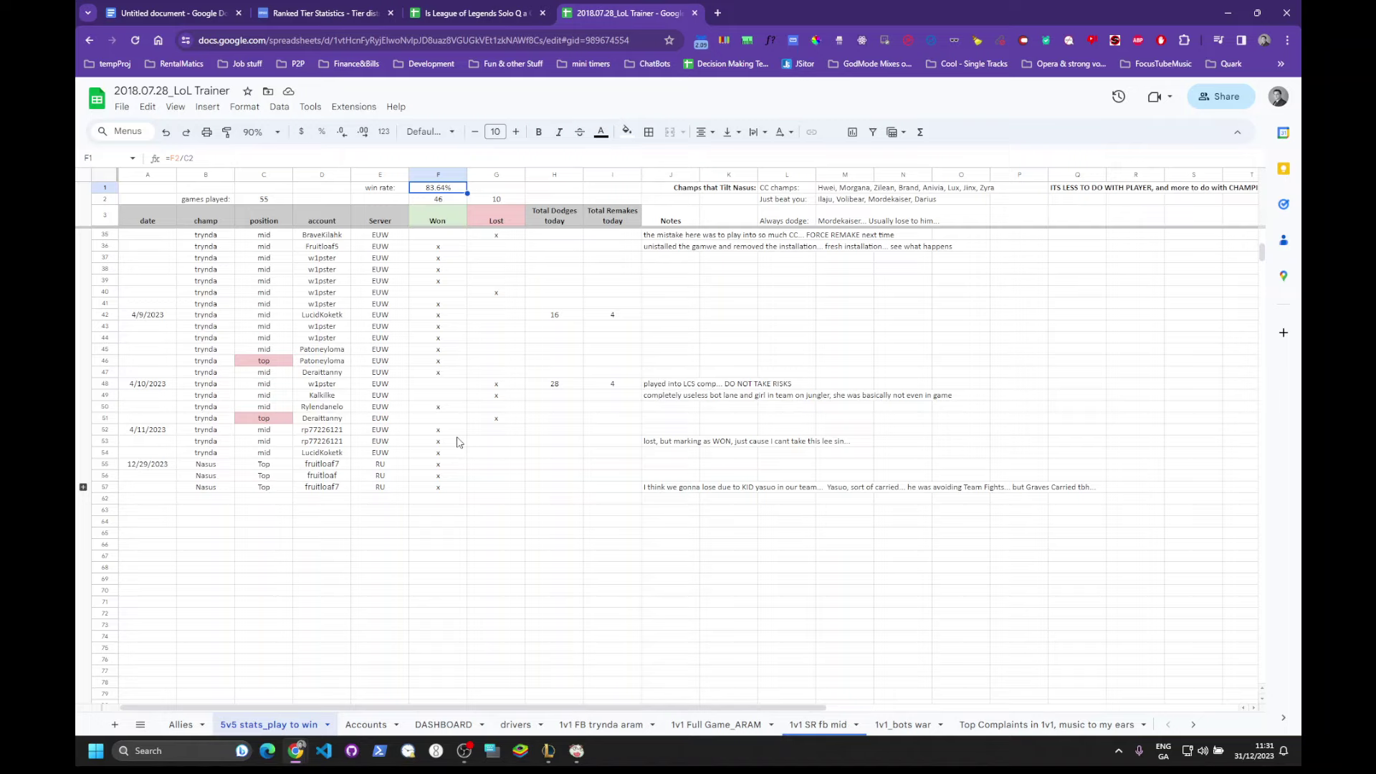
left_click_drag(216, 464, 323, 492)
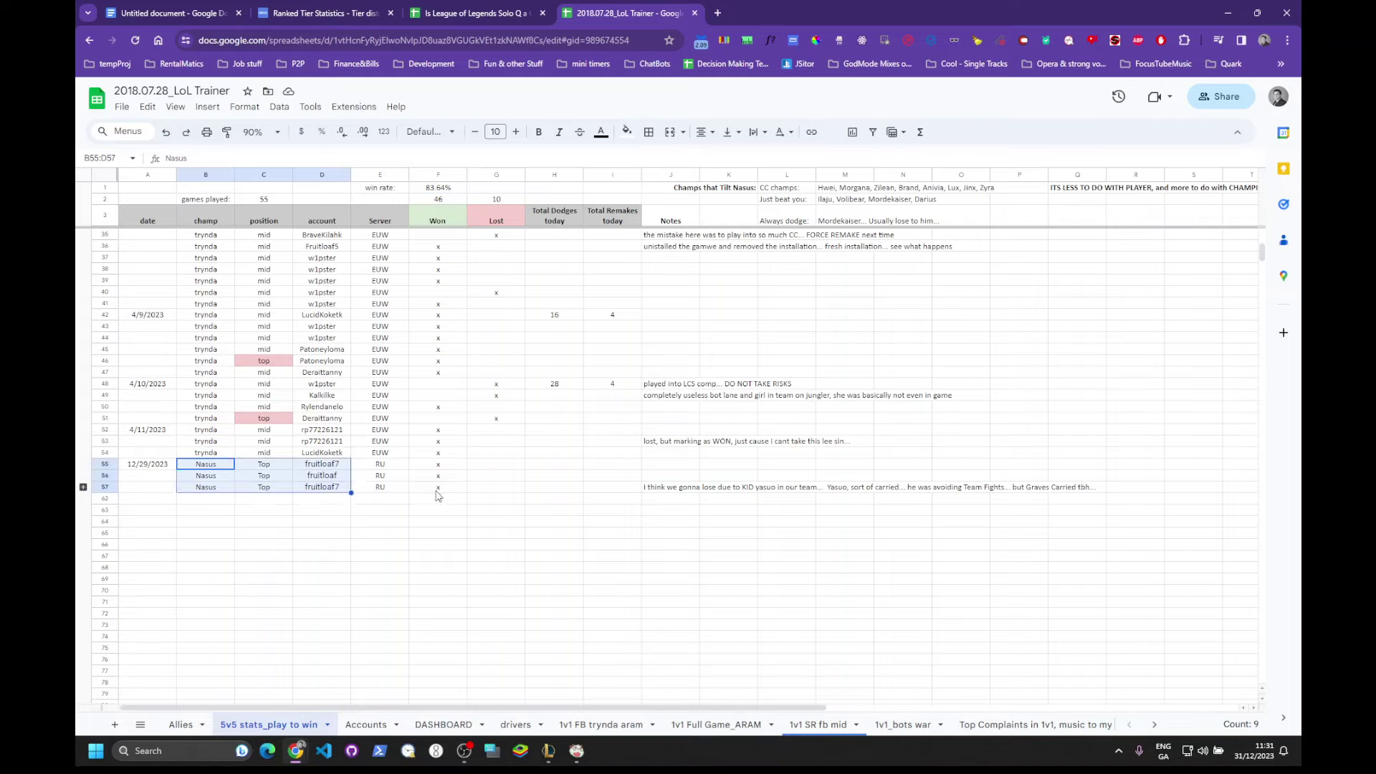
left_click_drag(450, 490, 458, 466)
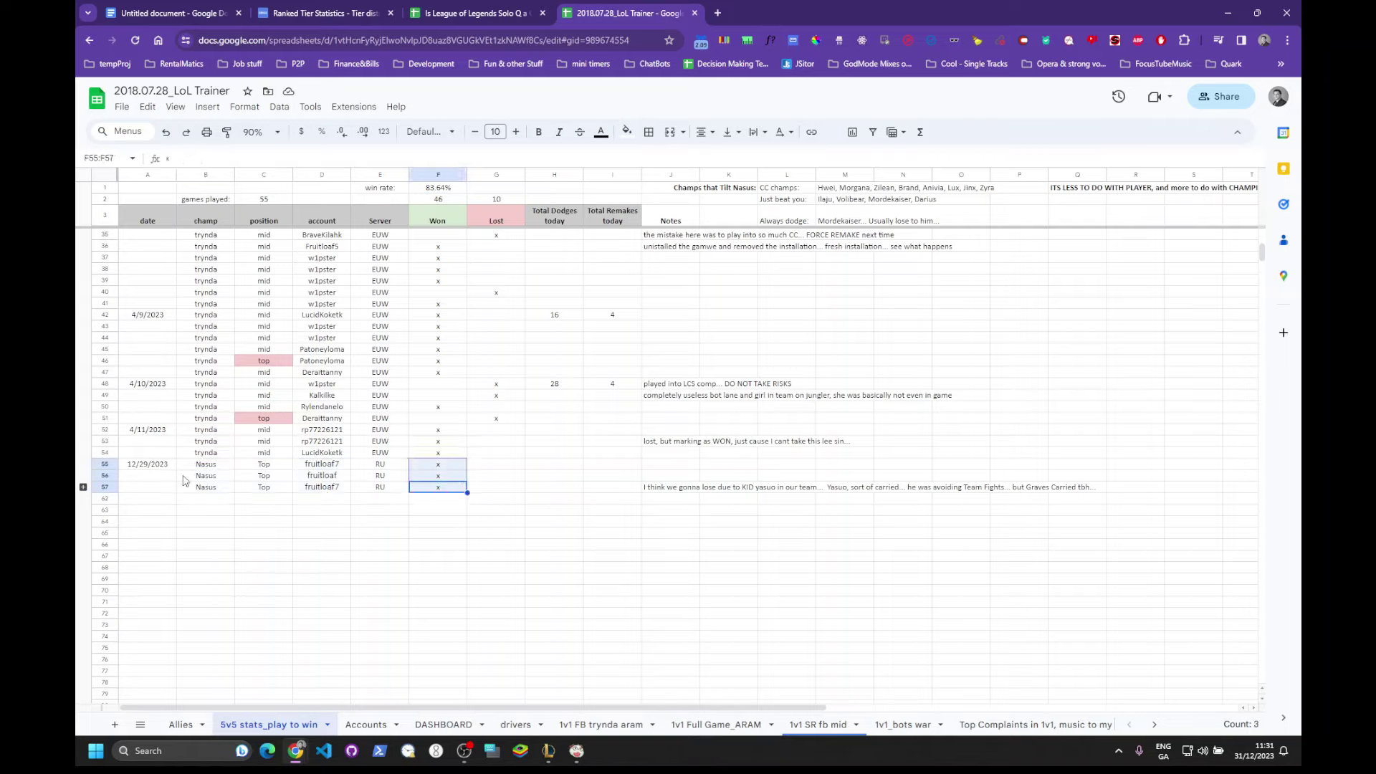
left_click_drag(336, 466, 353, 492)
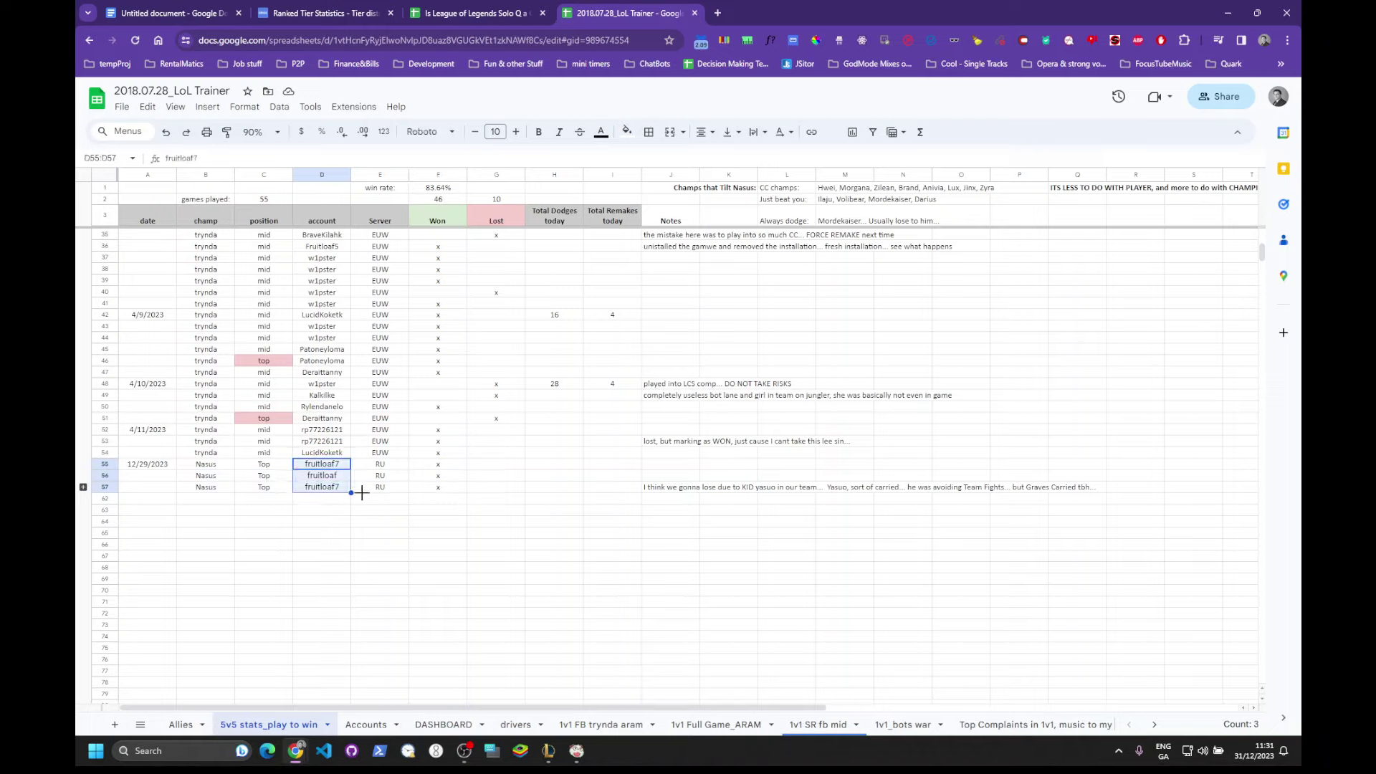
left_click_drag(433, 475, 442, 497)
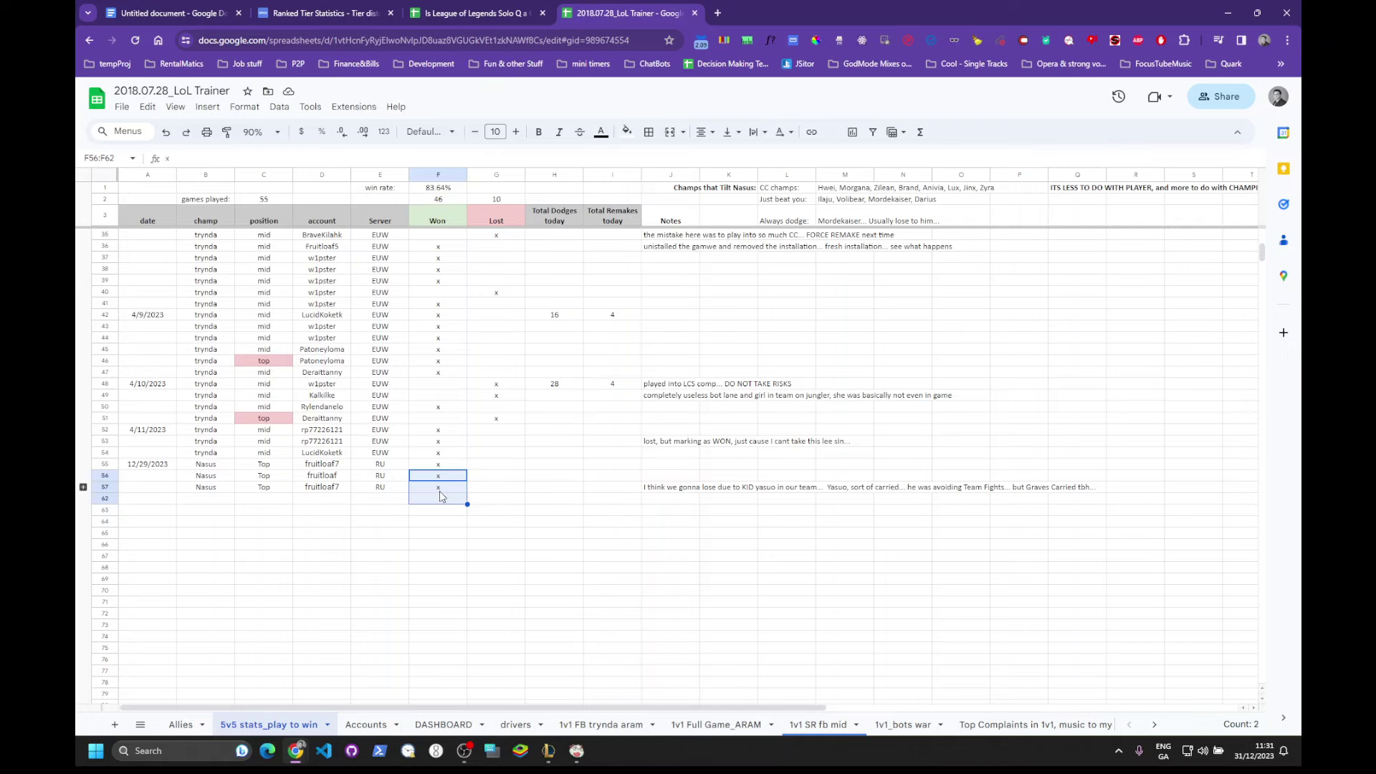
Return to the card game spreadsheet and look over the strength ratings from Aphelios to Briar on the Champion score sheet.
left_click(473, 14)
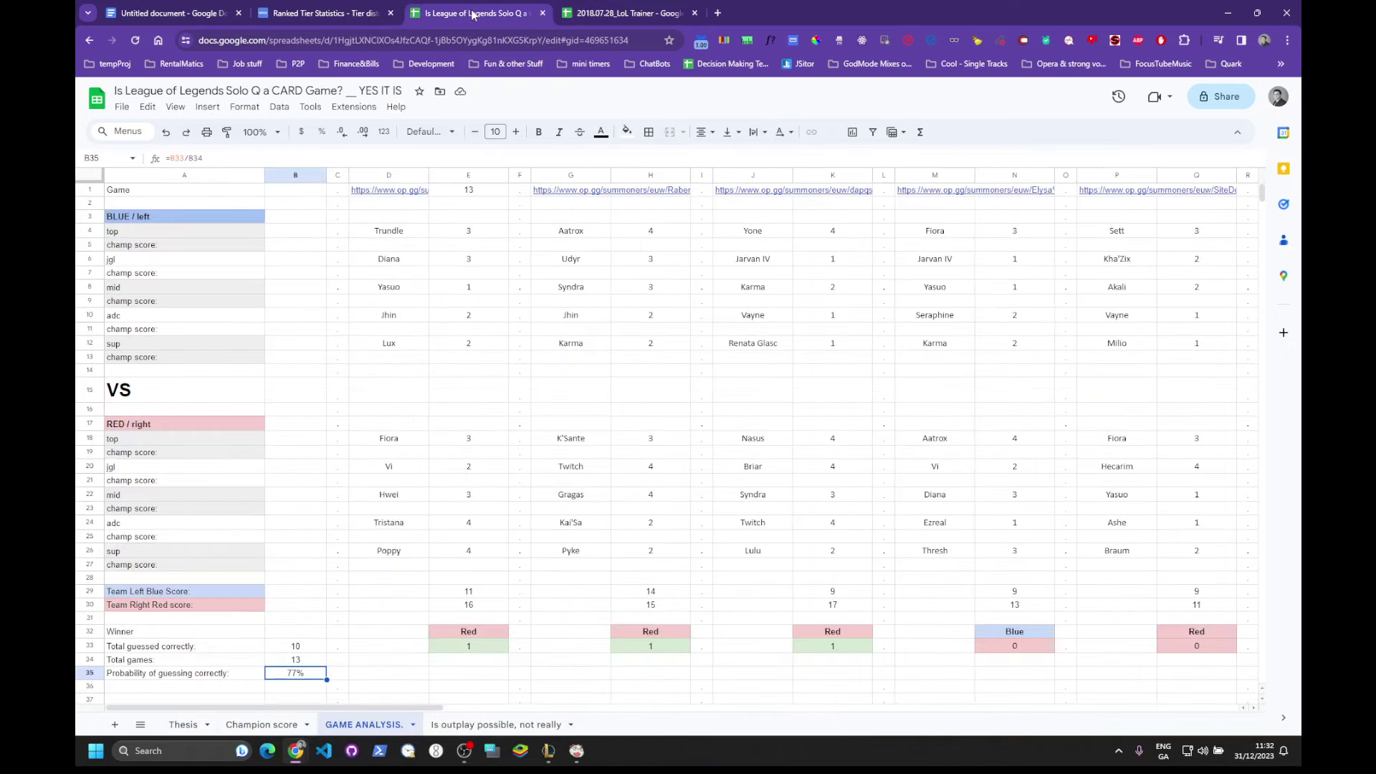
left_click(668, 358)
left_click(279, 725)
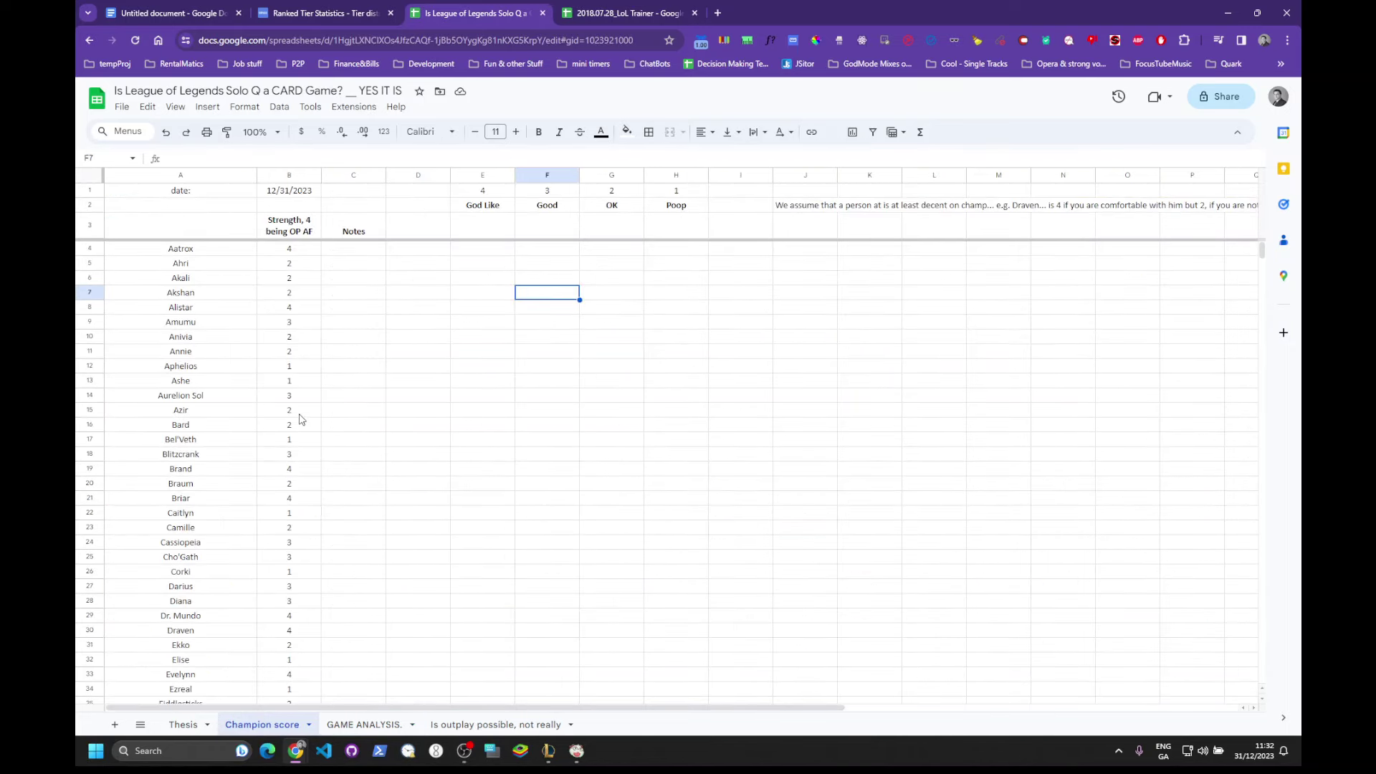
left_click_drag(294, 365, 294, 502)
left_click(557, 440)
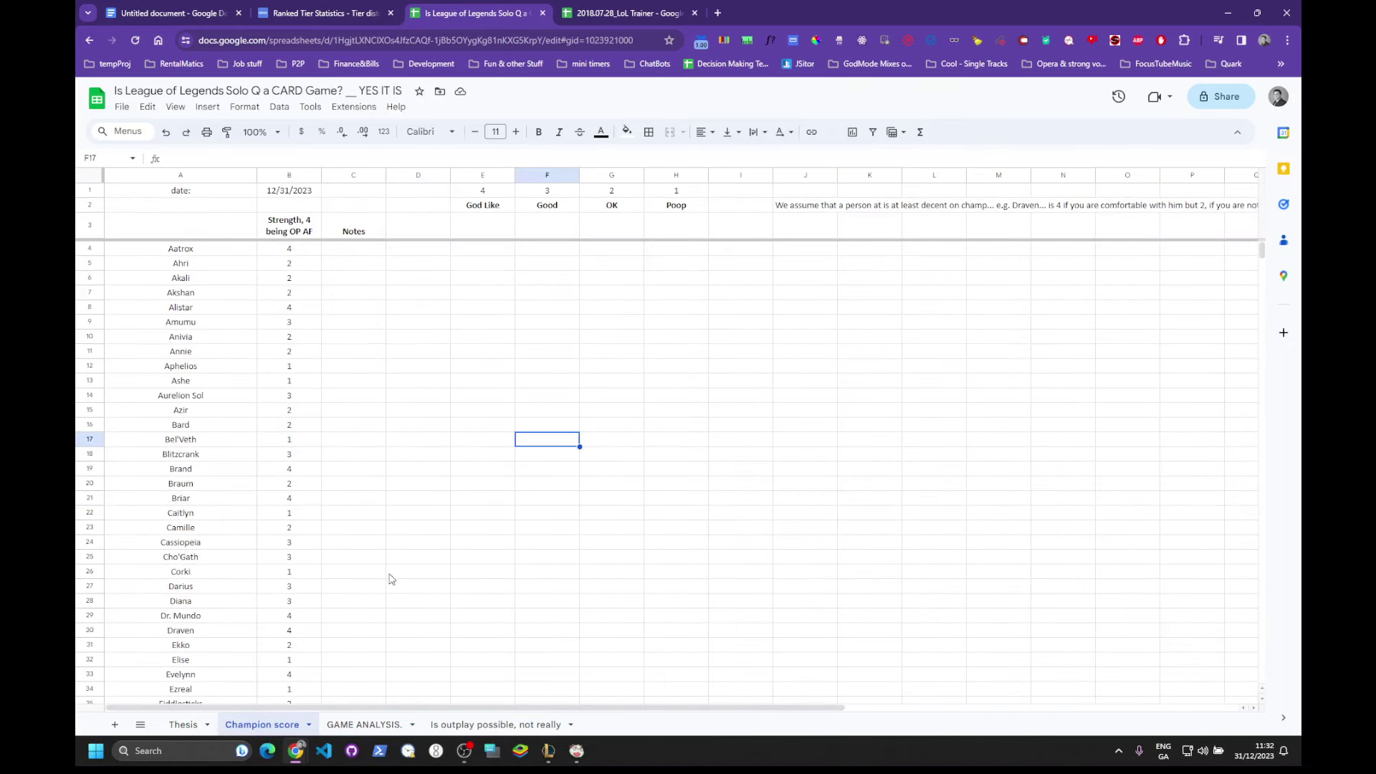
Open the first game's op.gg match link from the GAME ANALYSIS sheet and examine both teams' match overview.
left_click(381, 725)
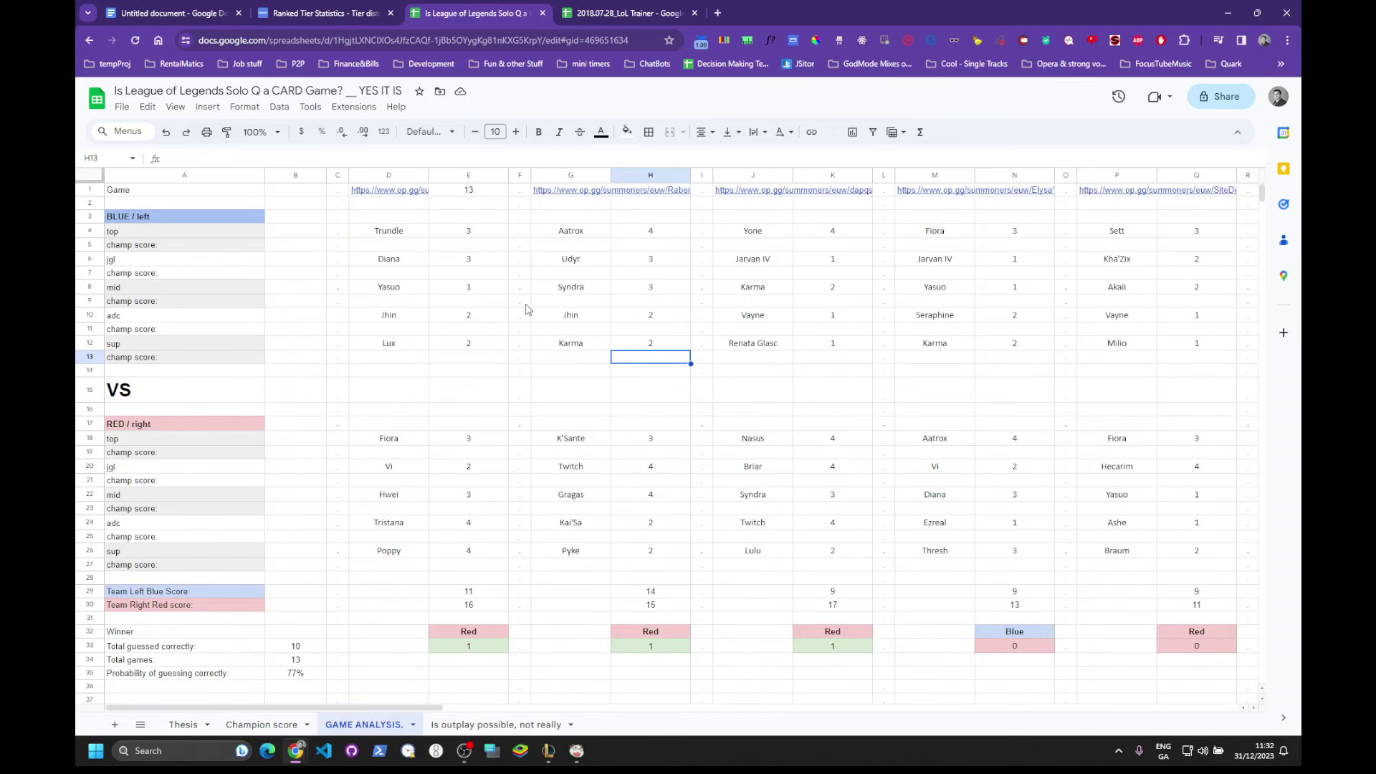
left_click(407, 192)
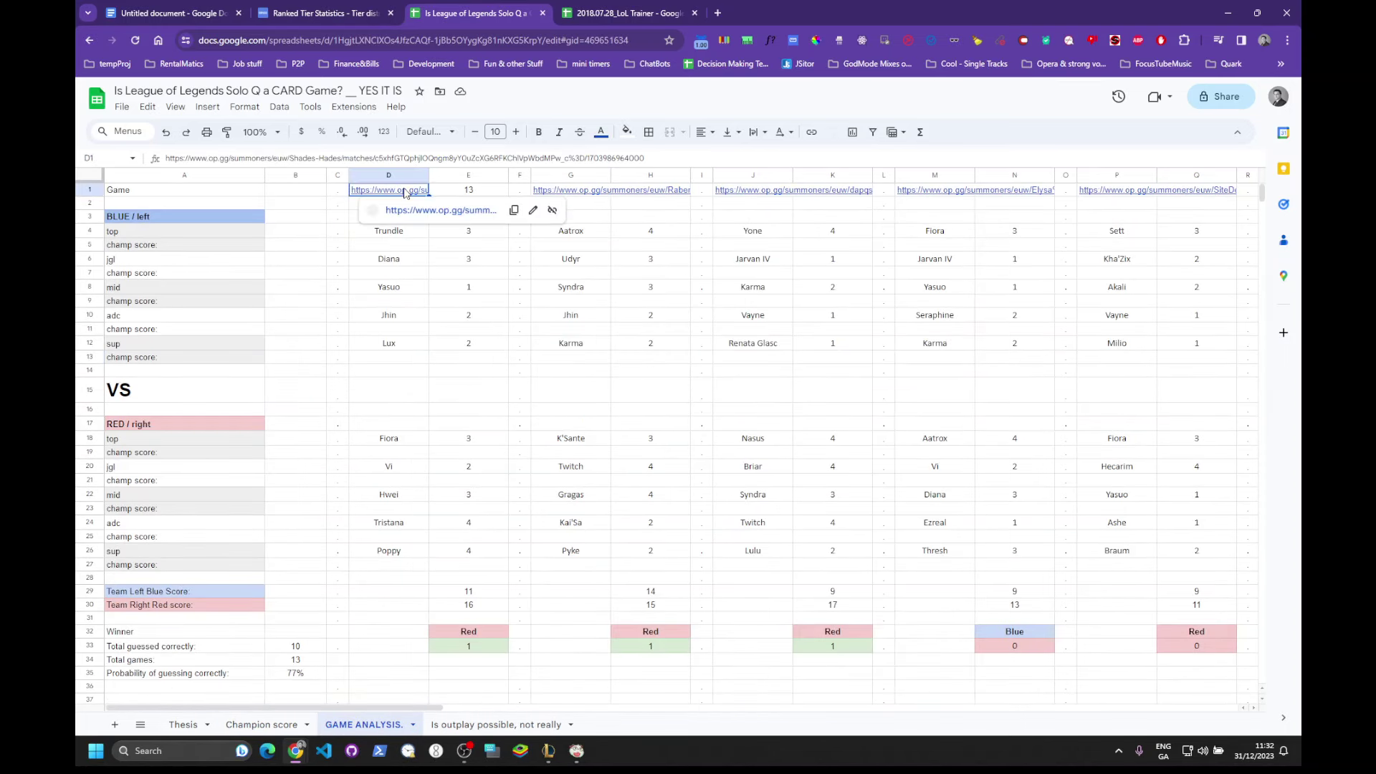
left_click(430, 210)
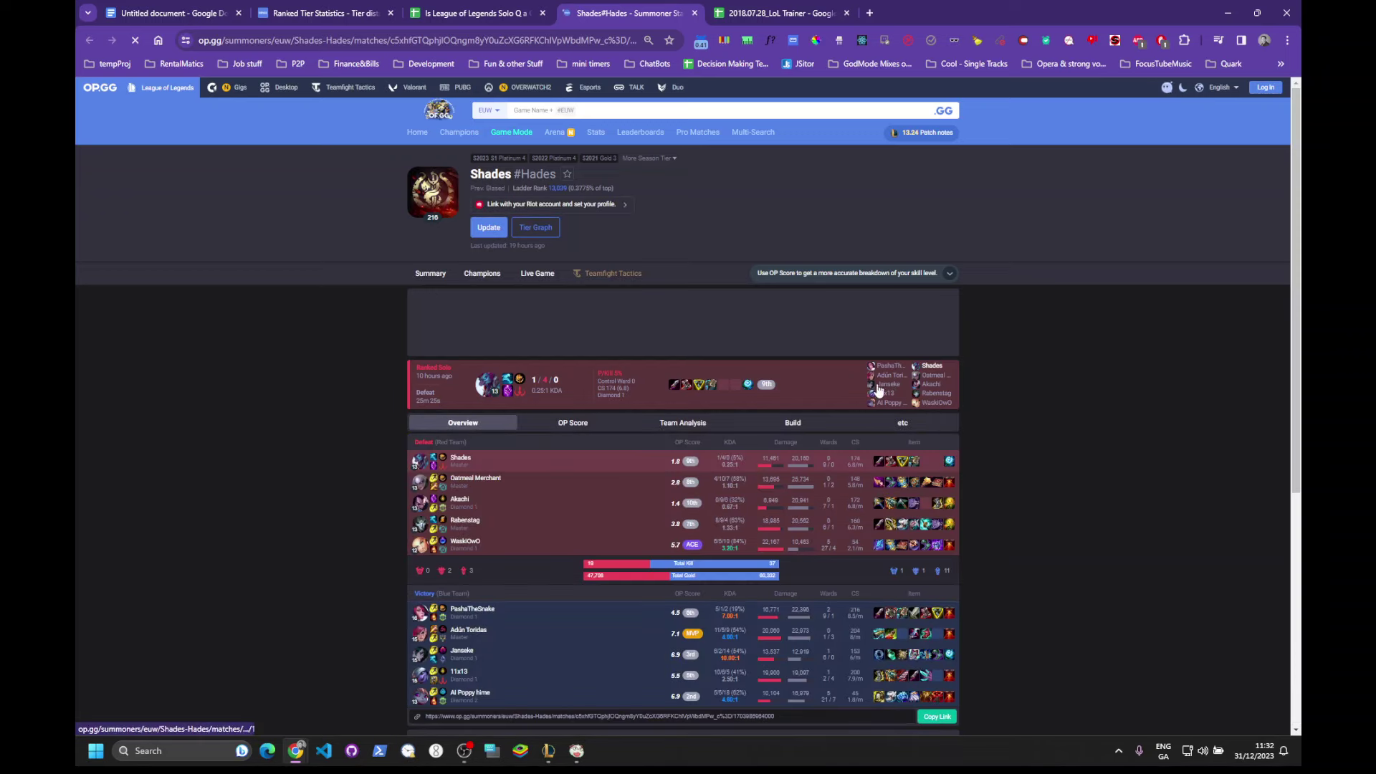
scroll(867, 444, "down", 2)
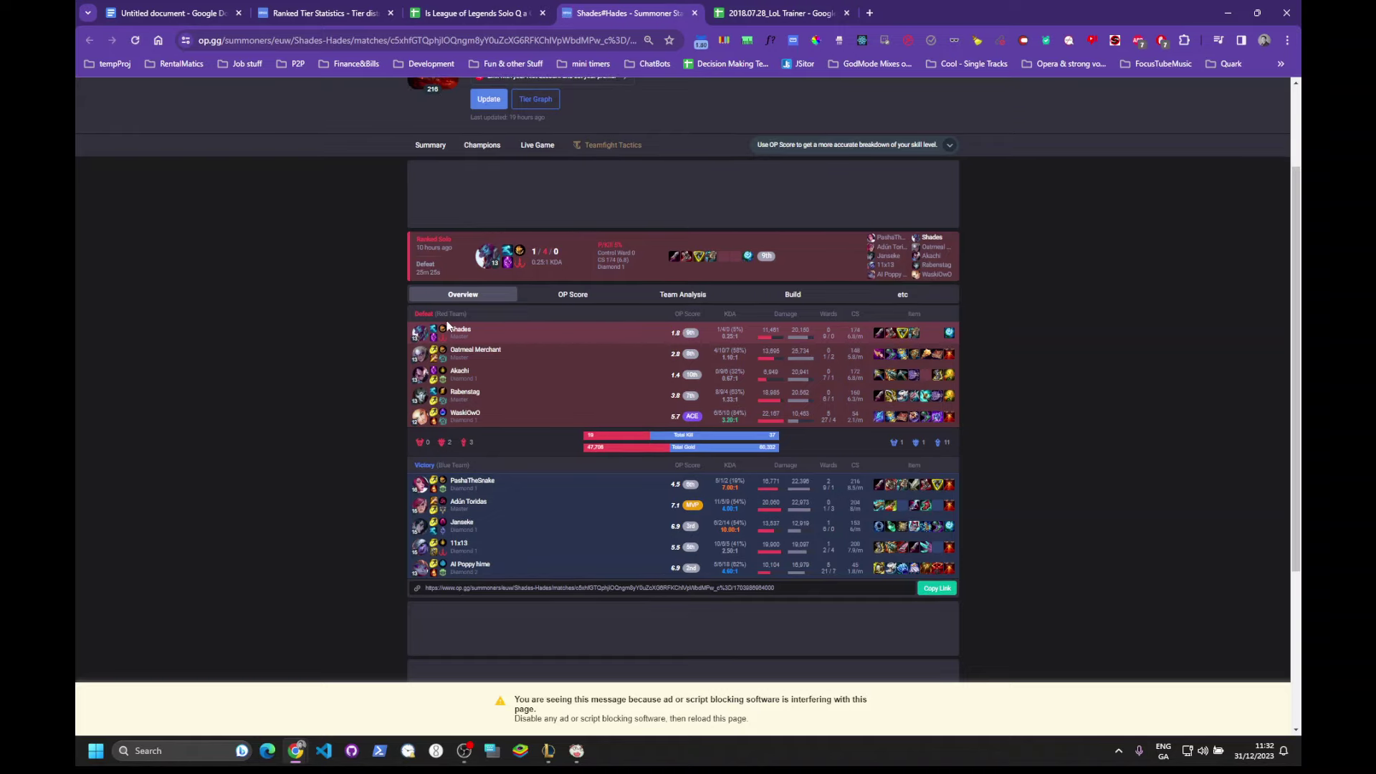
Compare the first game's blue and red champion scores and team totals in the GAME ANALYSIS sheet.
left_click(507, 7)
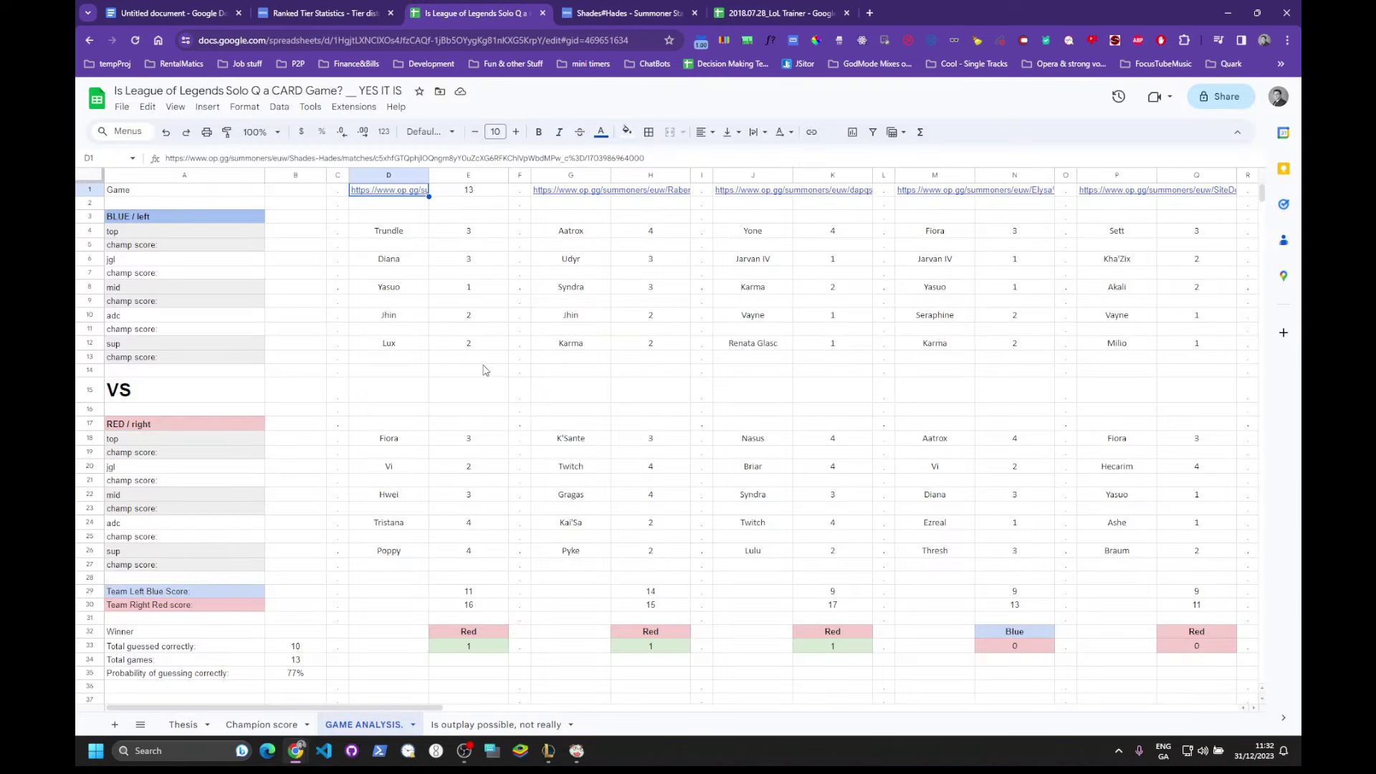
left_click_drag(479, 236, 470, 348)
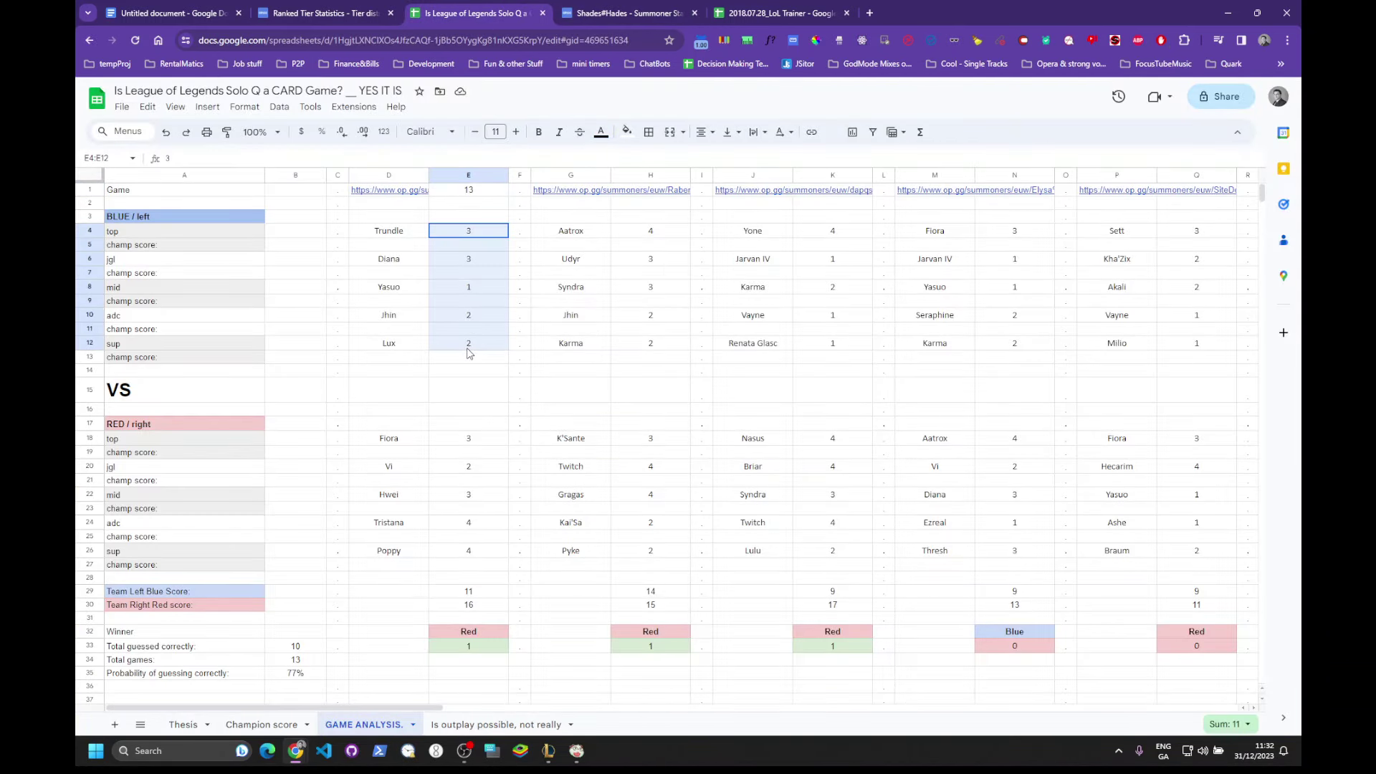
left_click_drag(471, 441, 471, 550)
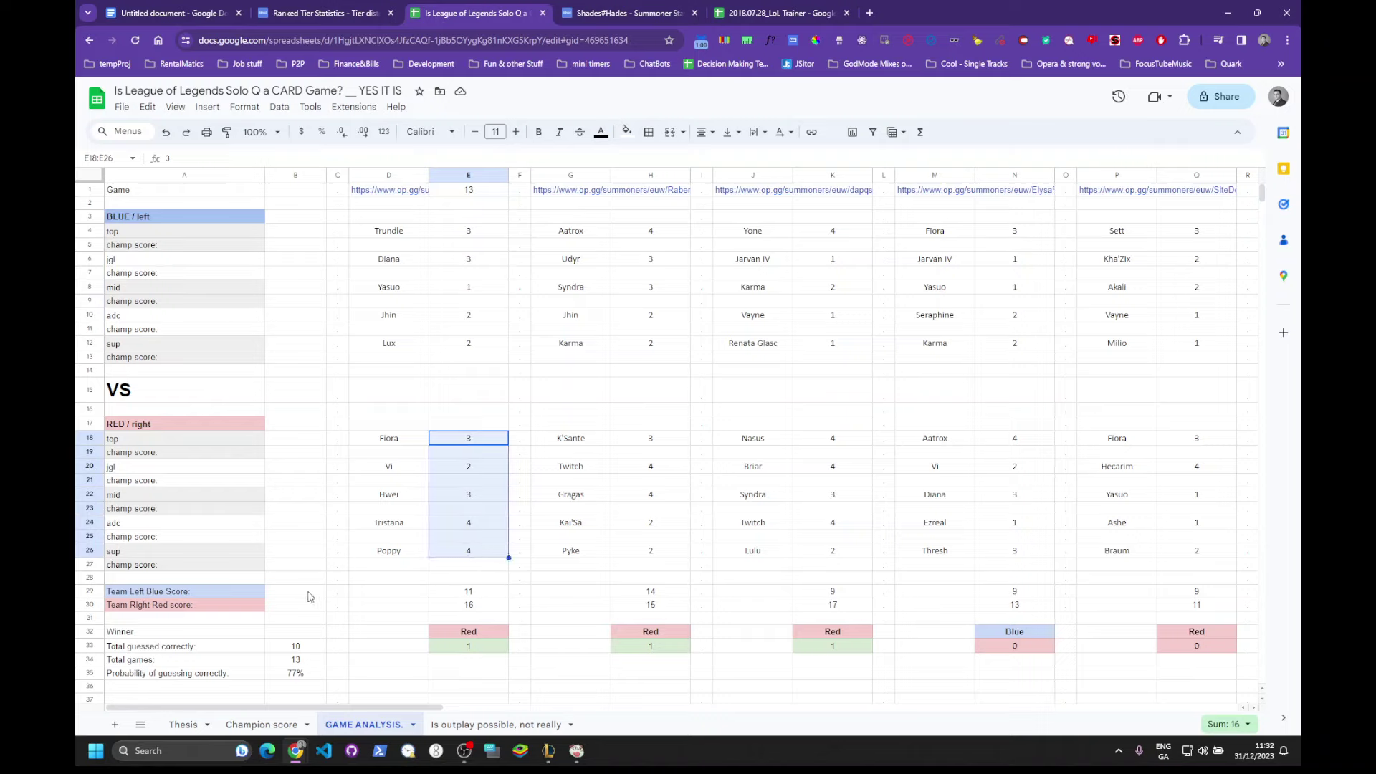
left_click(240, 591)
left_click(467, 606)
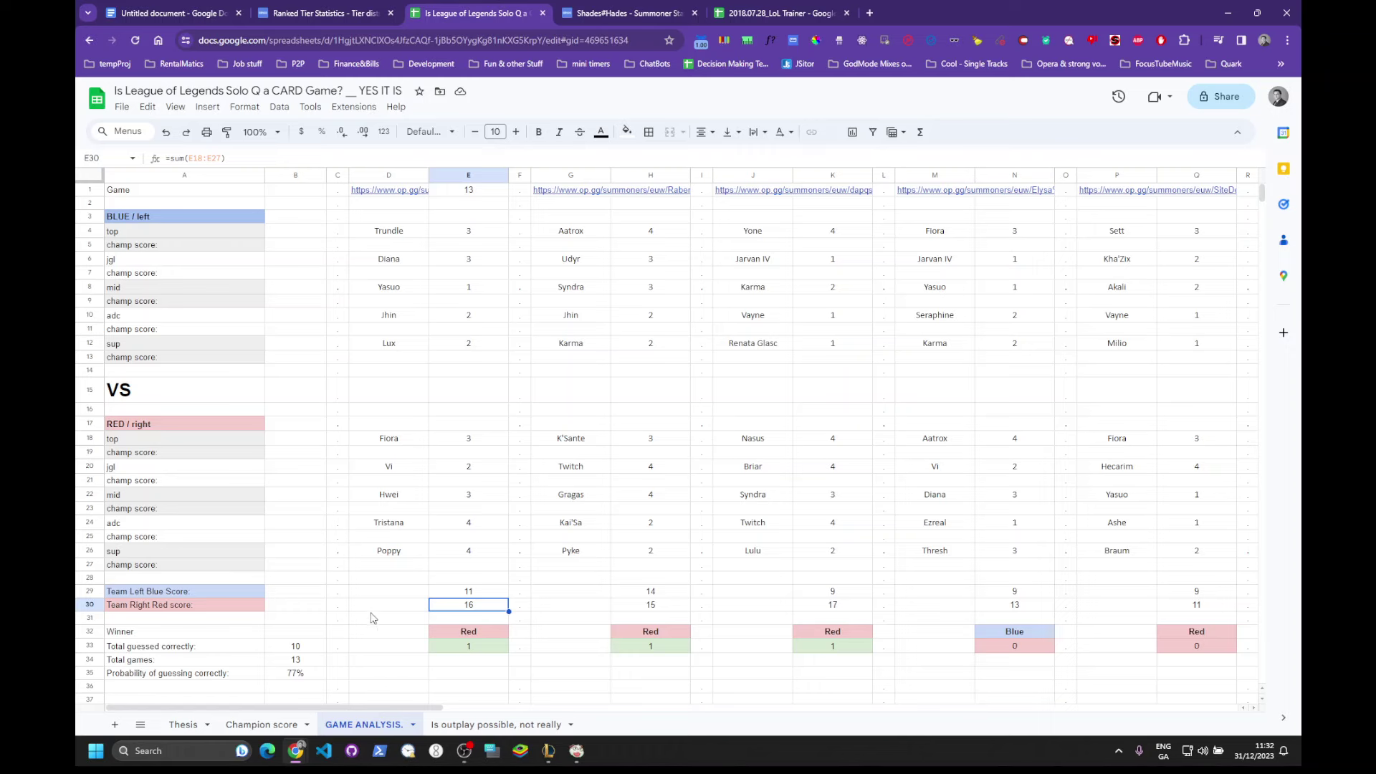
Recheck the op.gg match overview against the games recorded on the GAME ANALYSIS sheet.
left_click(630, 15)
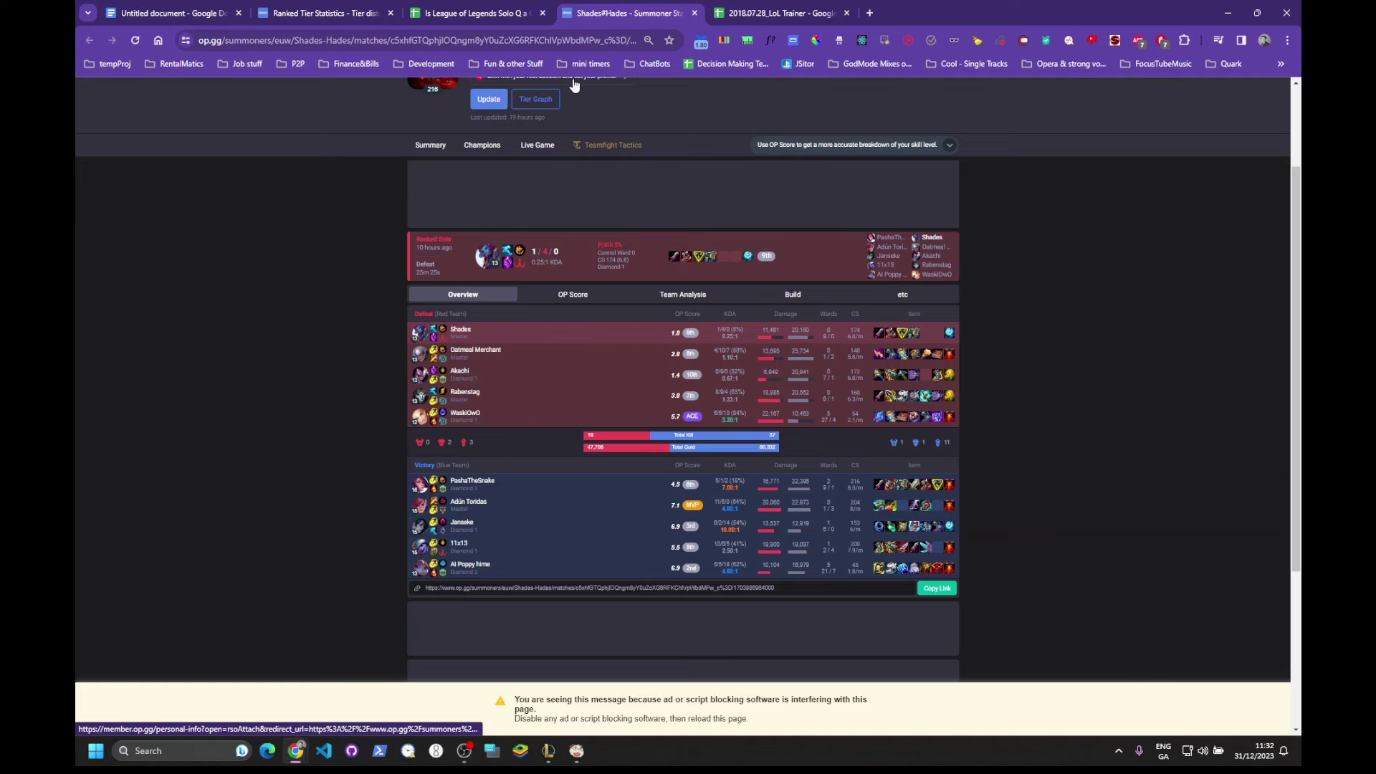
left_click(477, 12)
left_click(766, 409)
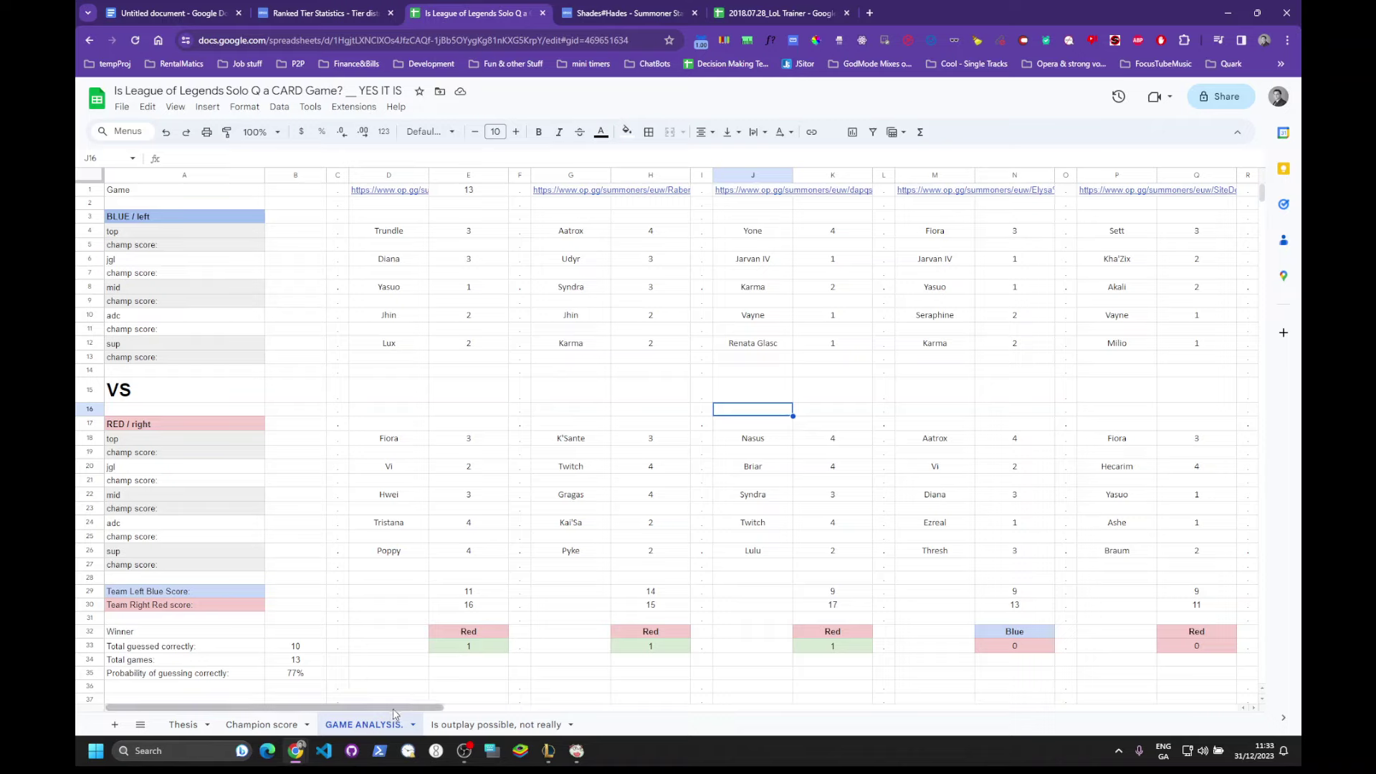
left_click_drag(405, 708, 356, 693)
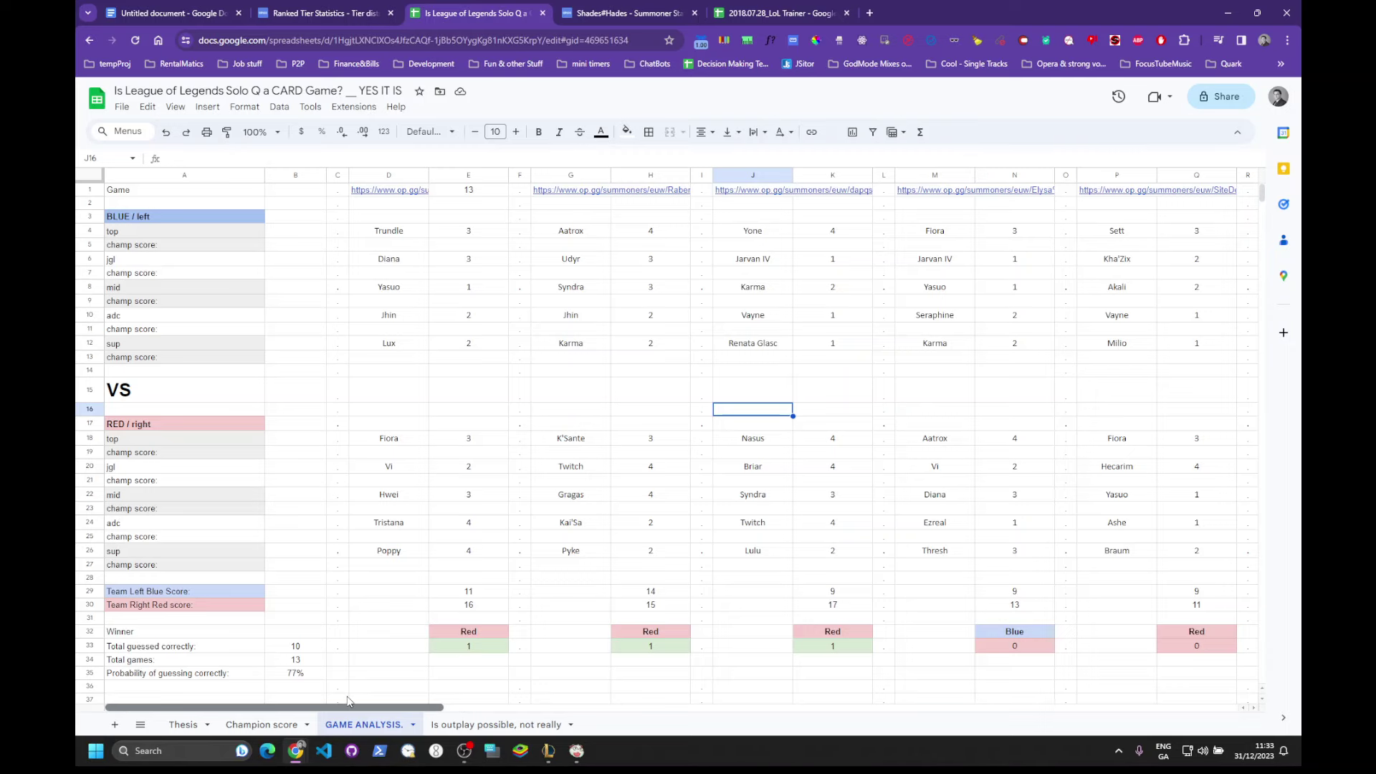
Go back to the Champion score sheet and view the row for Amumu.
left_click(265, 725)
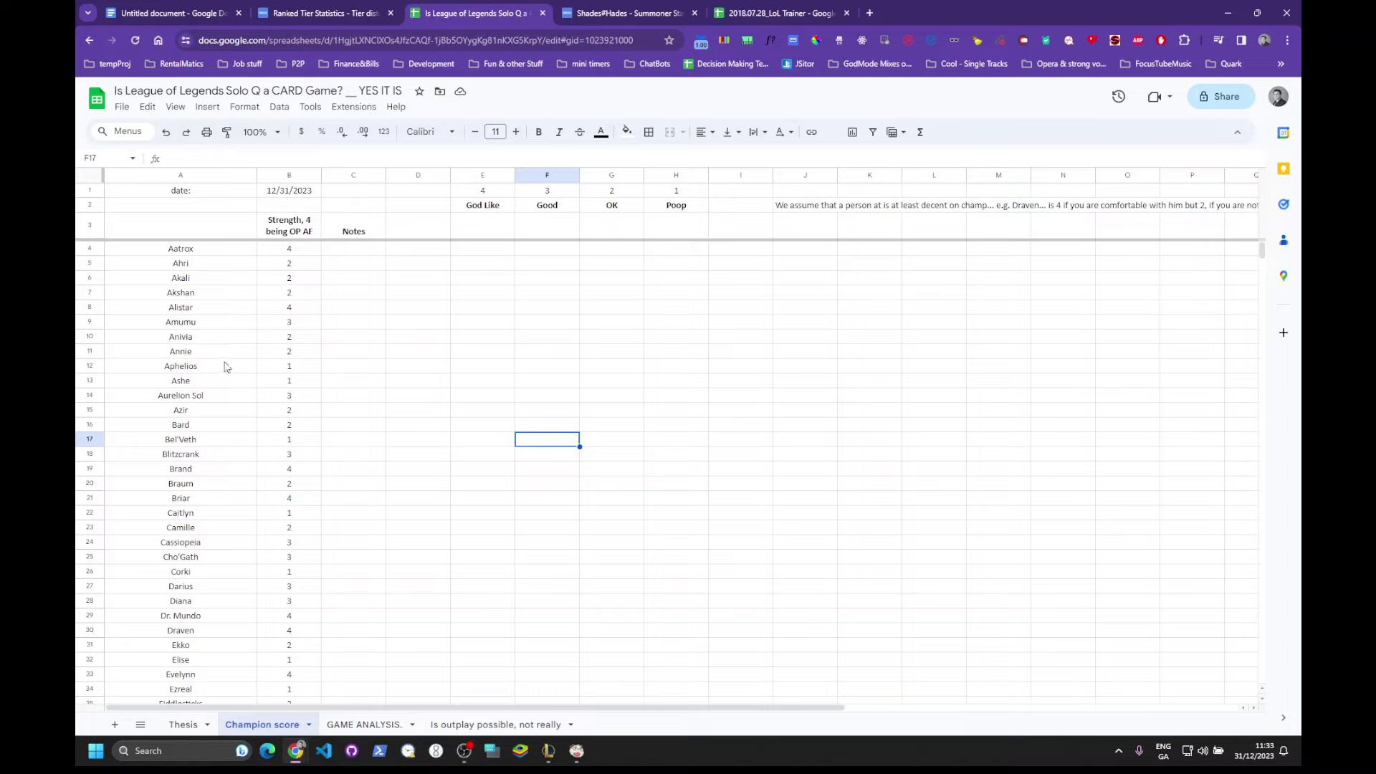
left_click(326, 326)
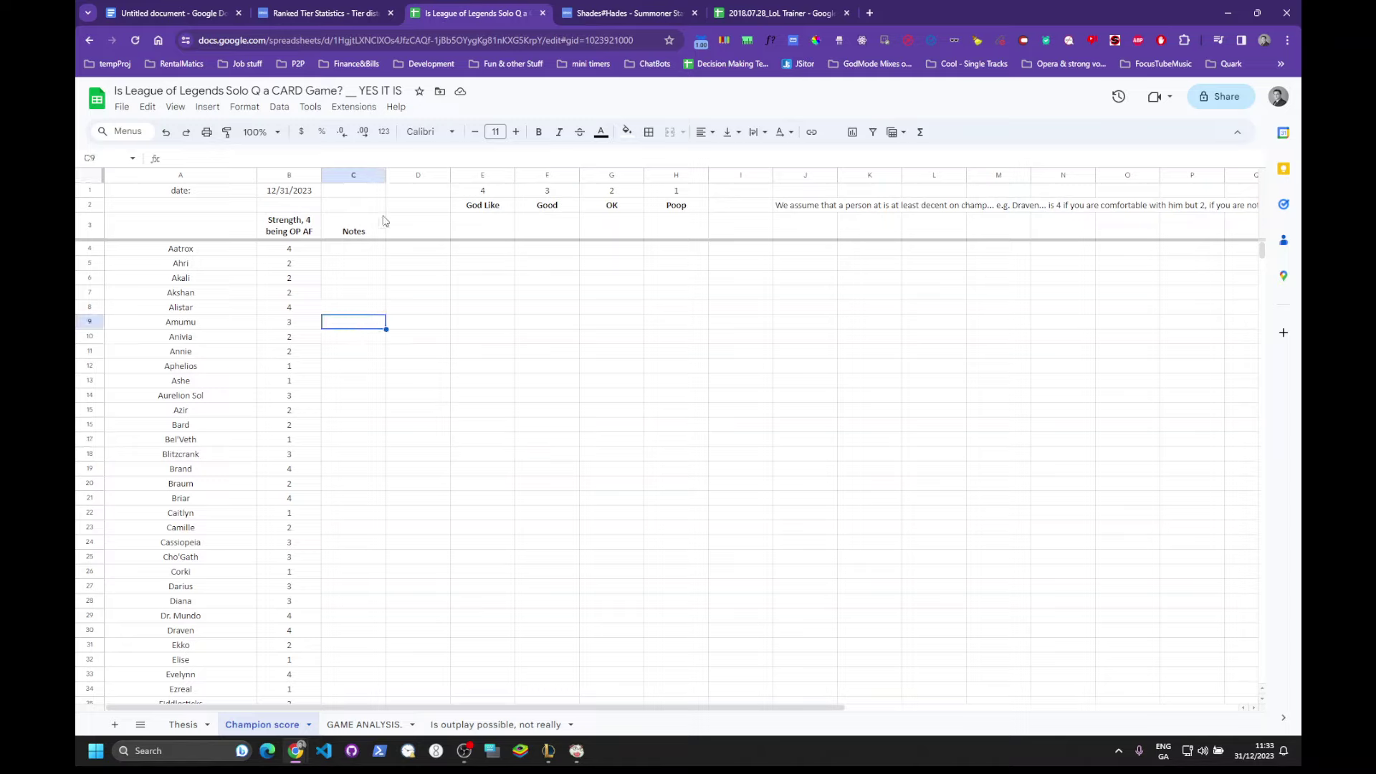
Compare the prediction claim on the Thesis sheet with the team scores and guess results on the GAME ANALYSIS sheet.
left_click(203, 725)
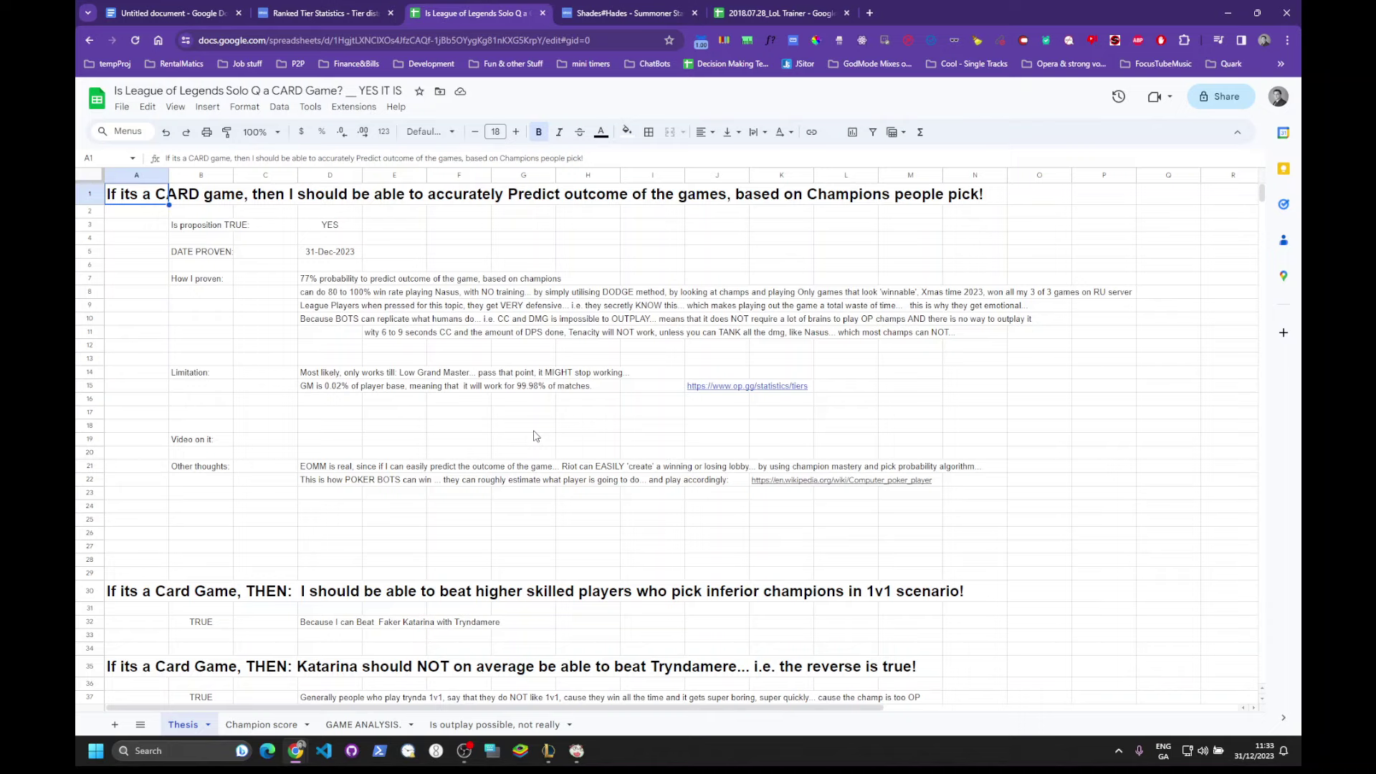
left_click(363, 725)
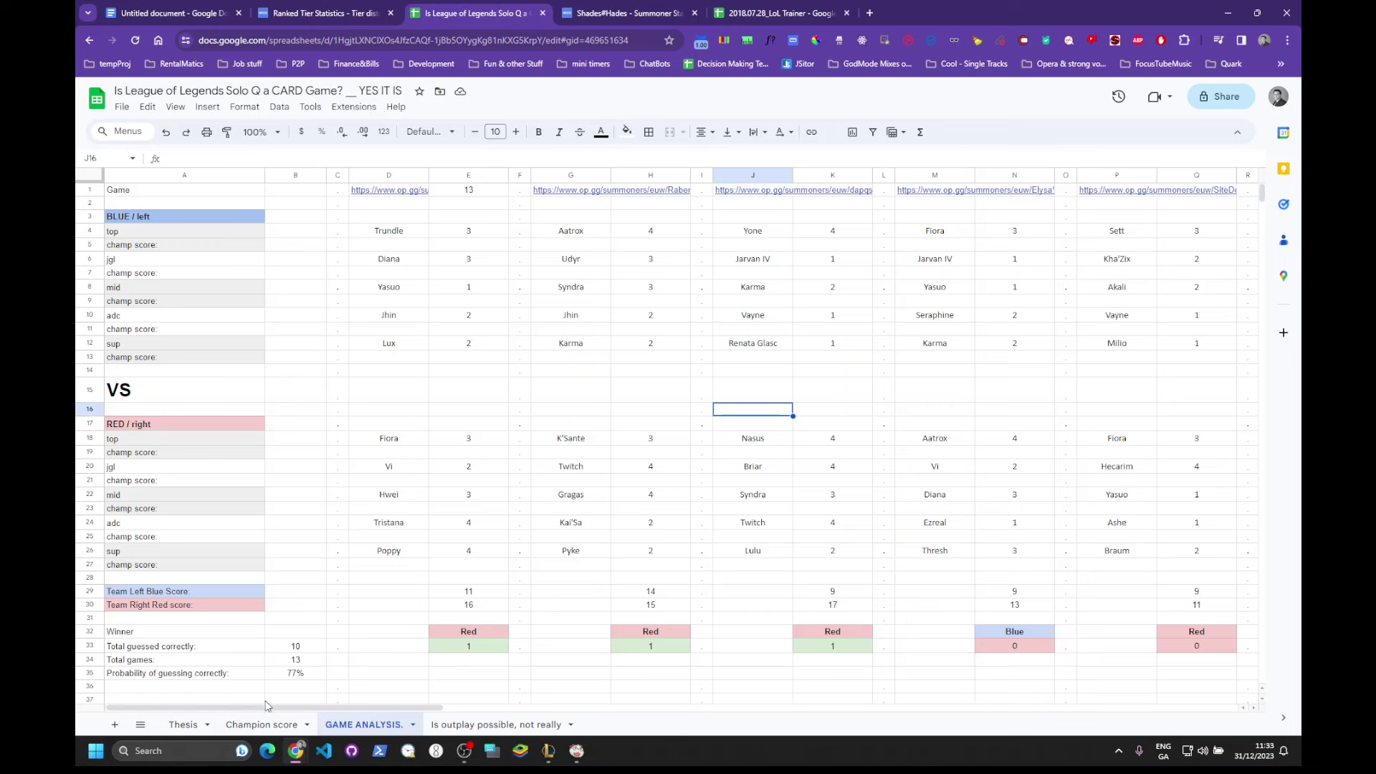
left_click(184, 724)
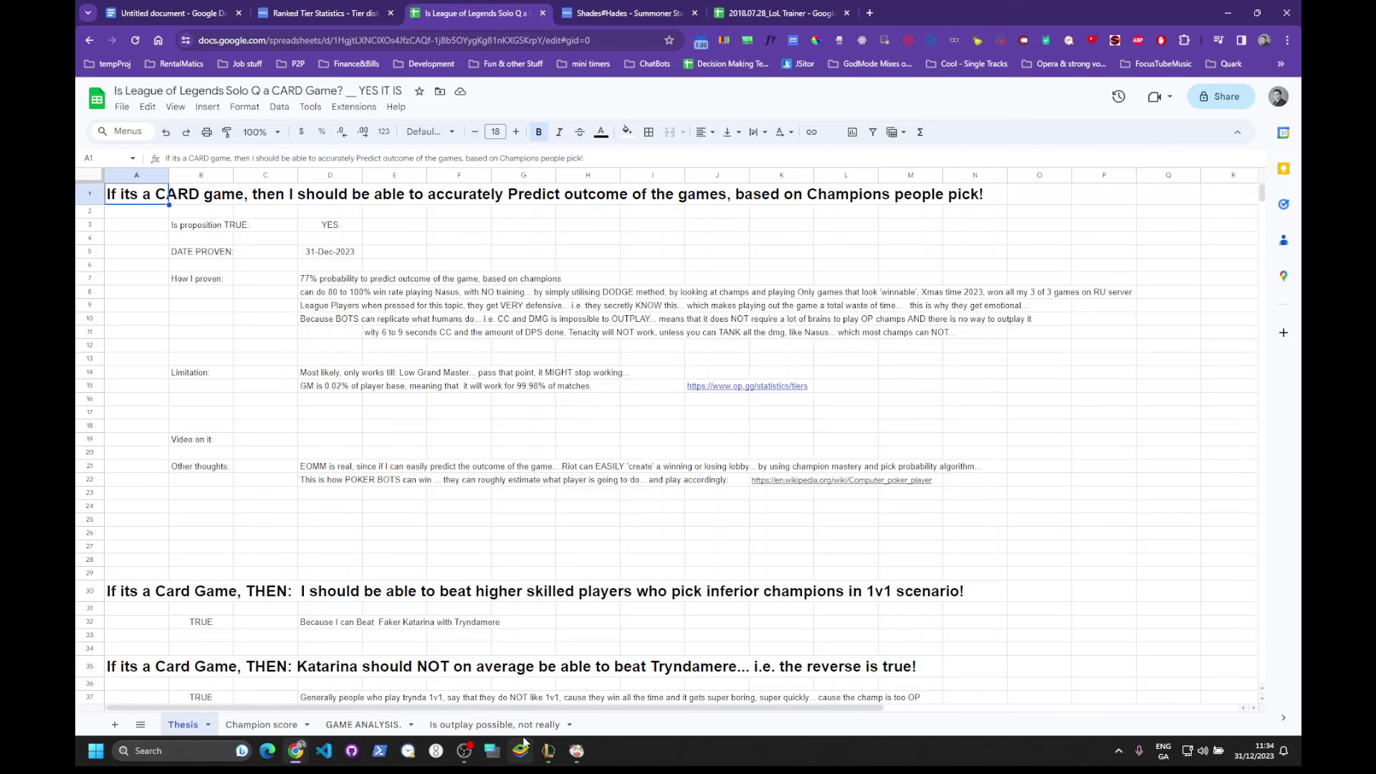
Switch to the League of Legends client, view the SPECTATES group in the friends list, and return to the Thesis sheet.
left_click(546, 751)
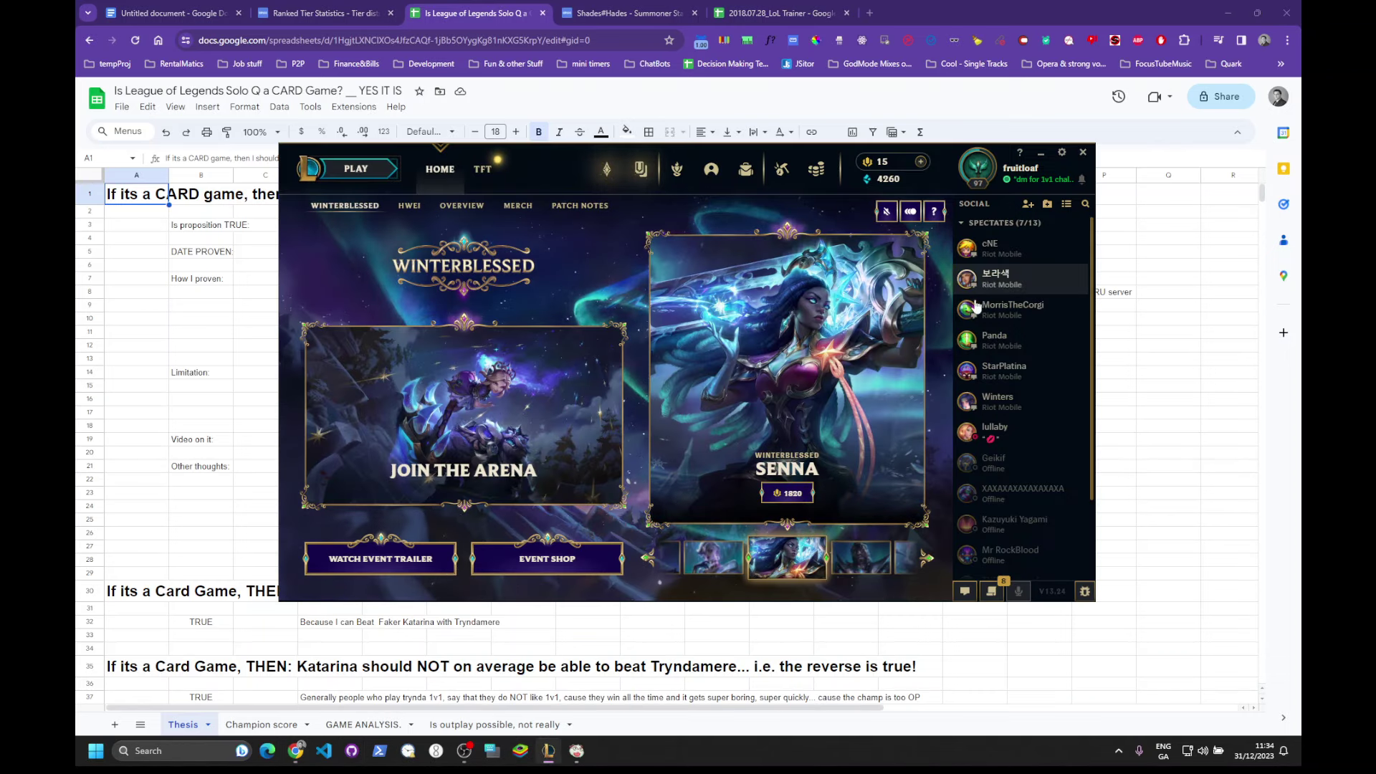
mouse_move(1001, 334)
scroll(1007, 338, "up", 2)
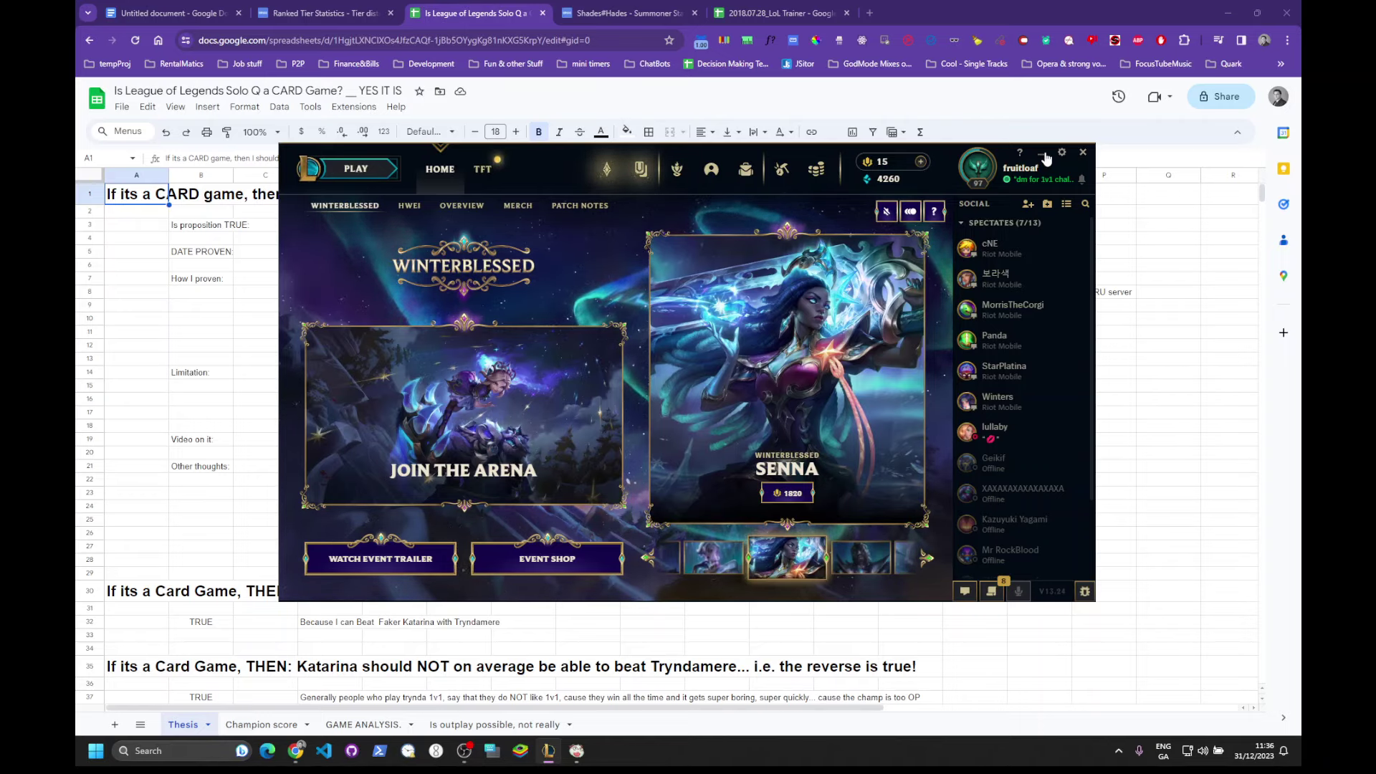
key("alt+Tab")
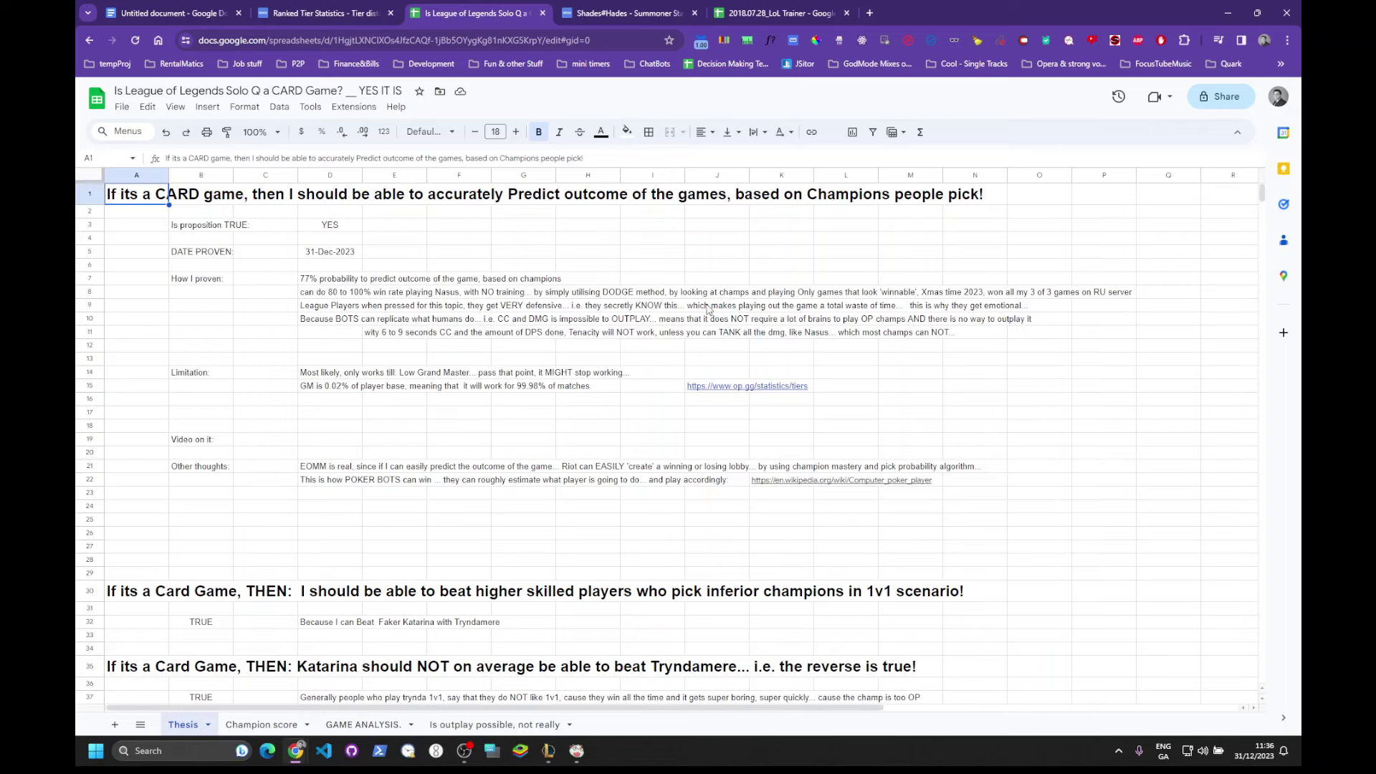
Highlight the "How I proven" statements in rows 7 to 10 one by one, checking the Nasus games in the 2018.07.28_LoL Trainer spreadsheet.
left_click(344, 295)
left_click(340, 279)
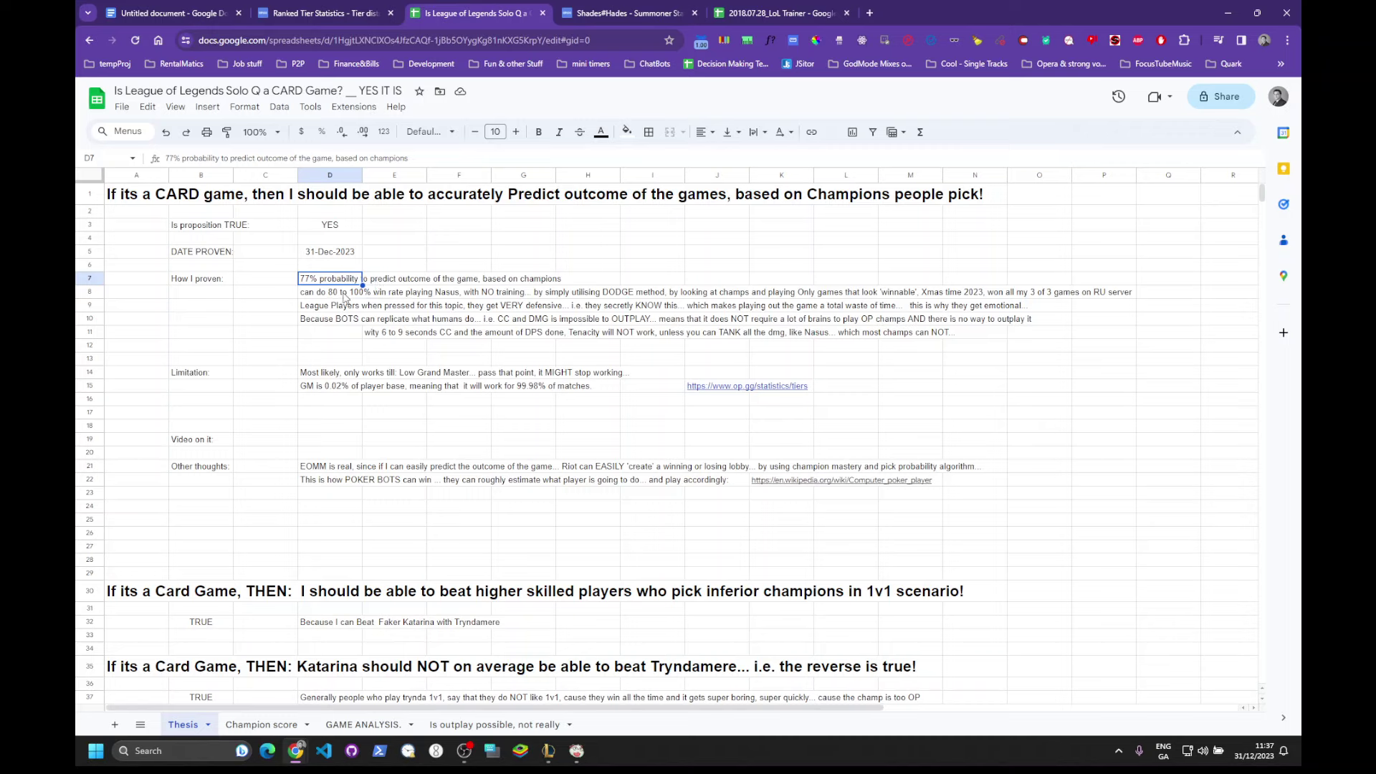
left_click_drag(345, 293, 1024, 295)
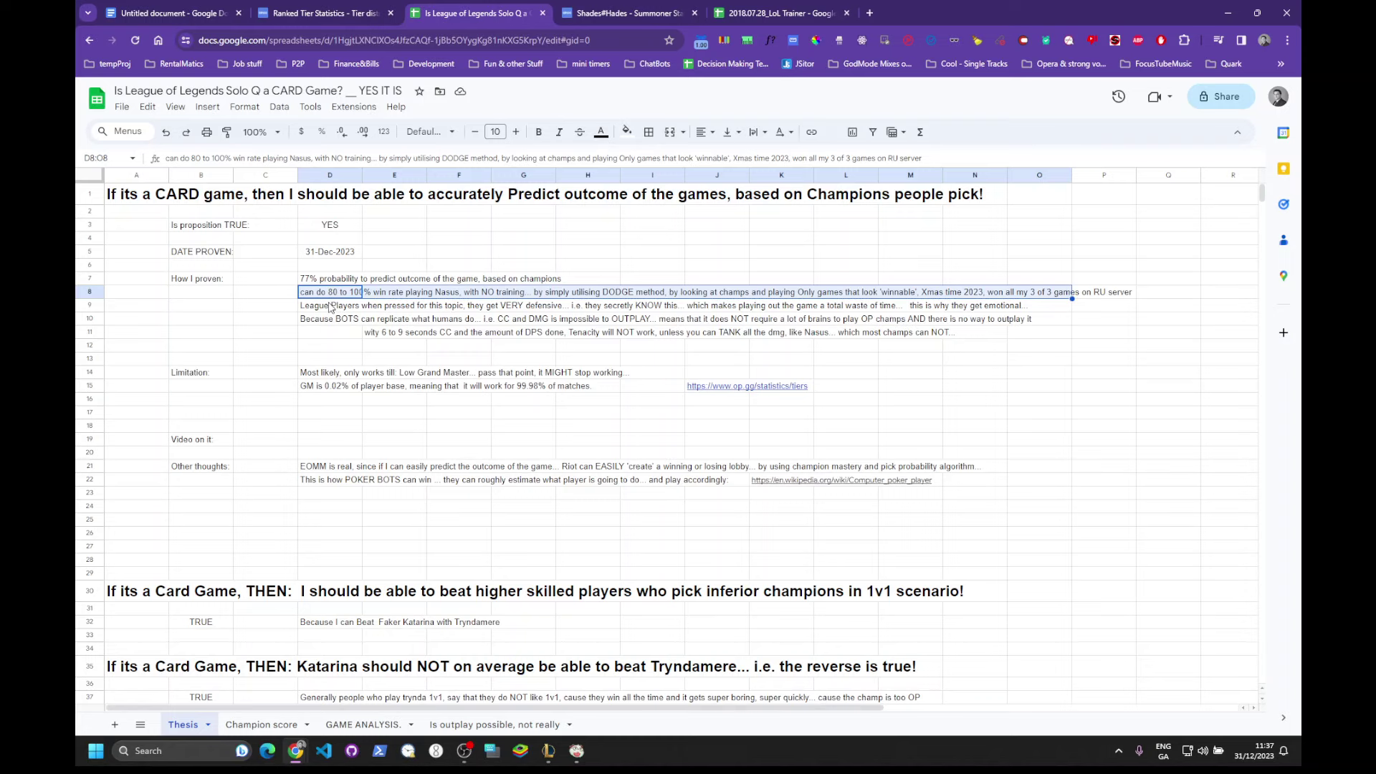
left_click(755, 14)
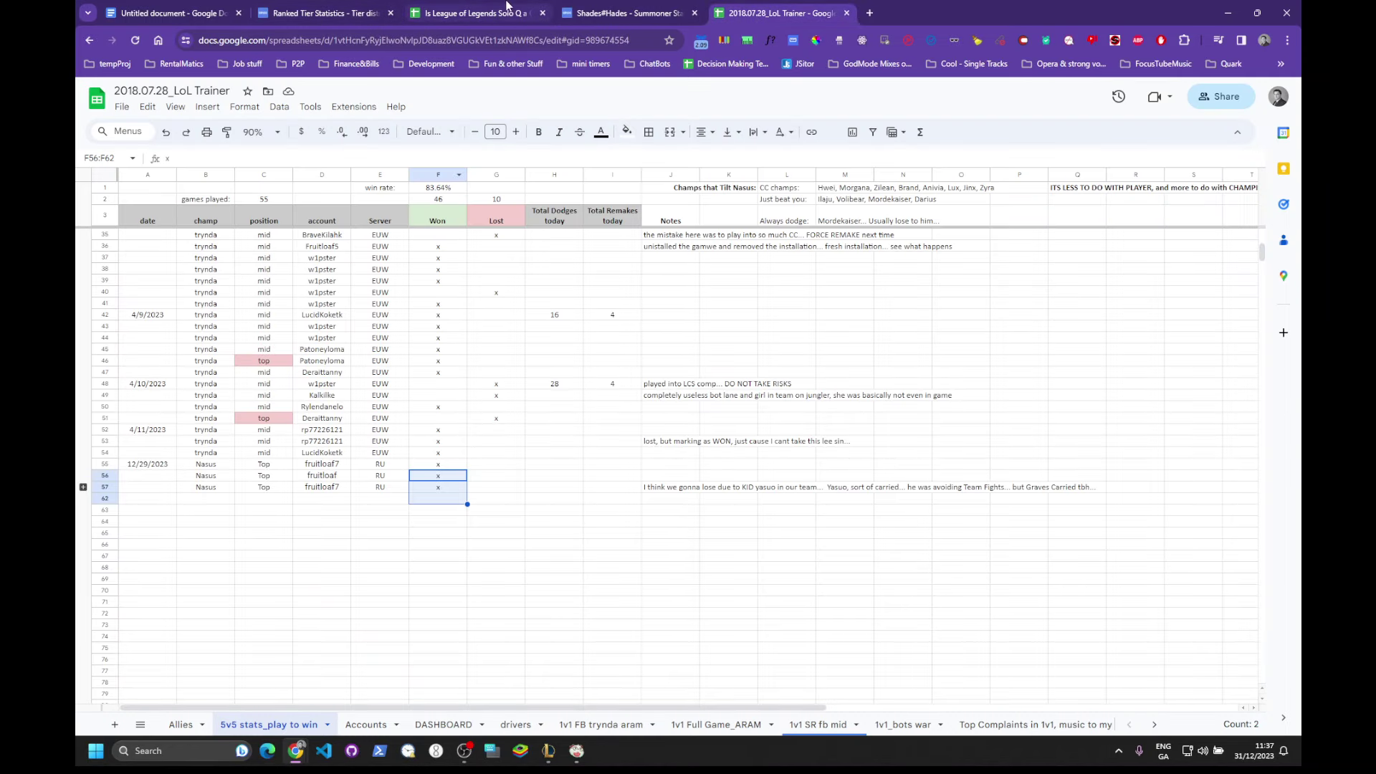
left_click(507, 9)
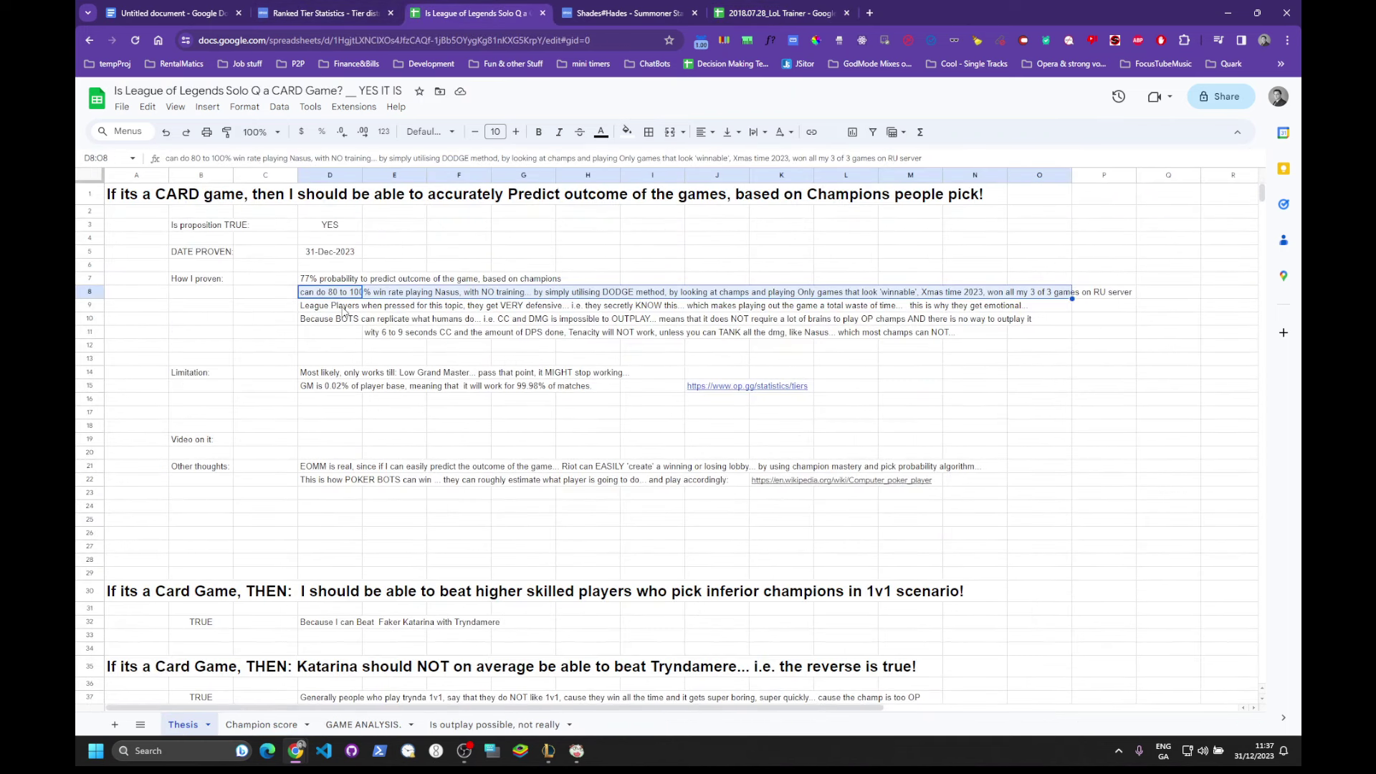
left_click_drag(346, 311, 1004, 308)
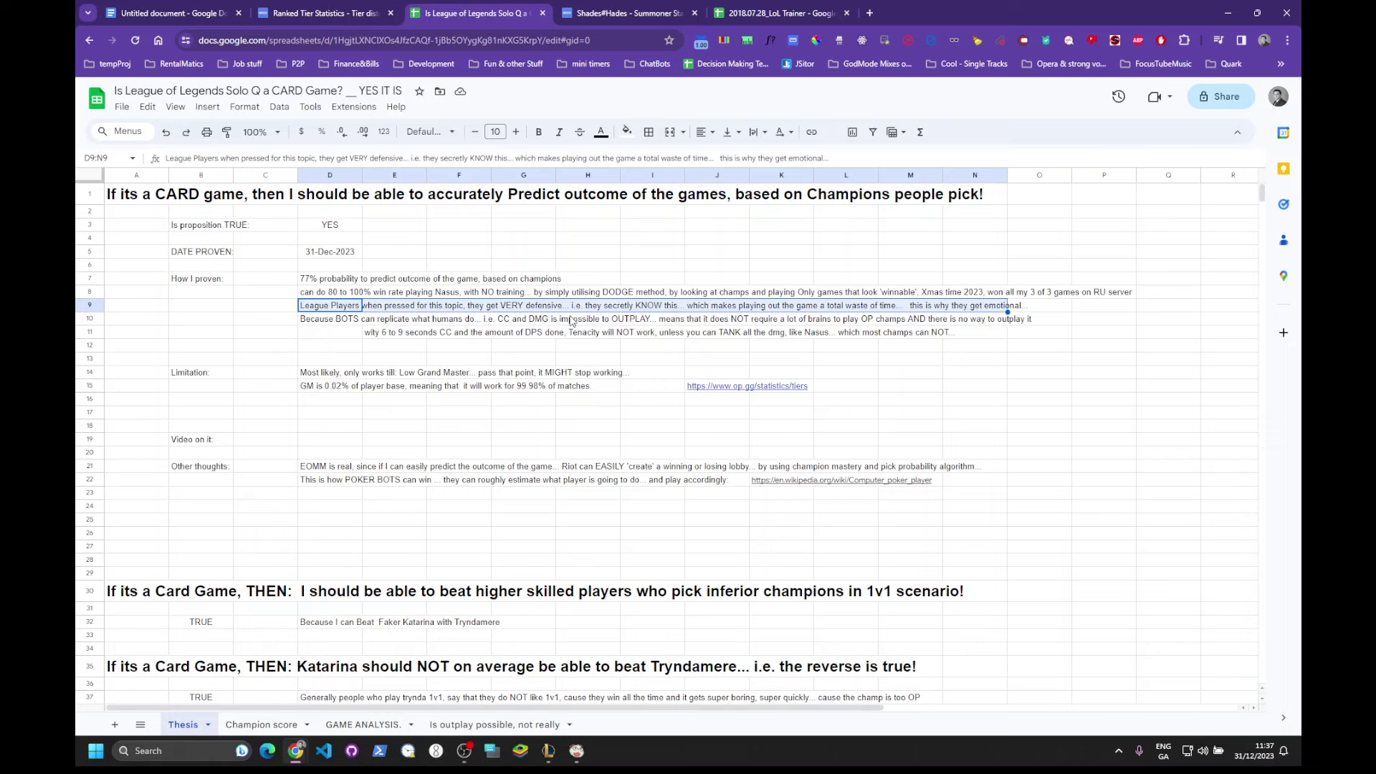
left_click(344, 324)
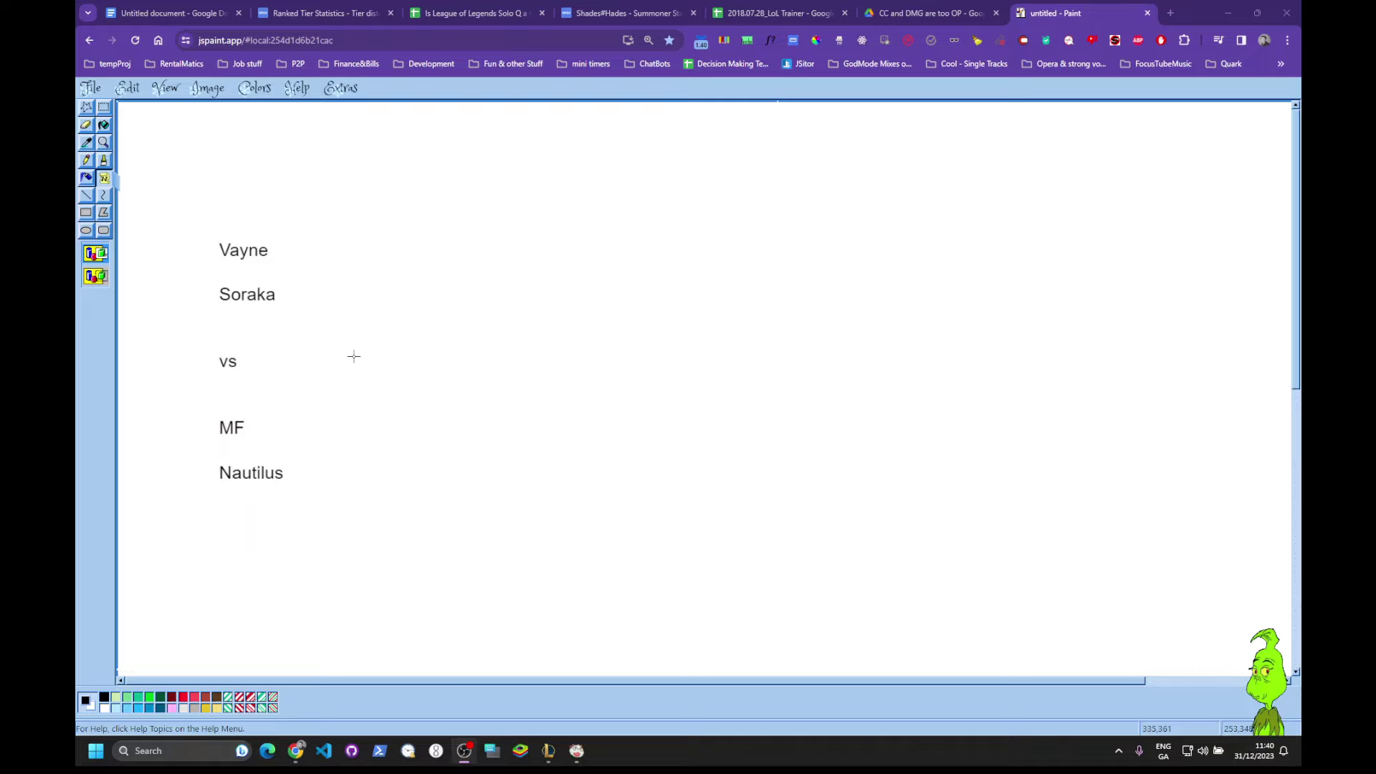
In JS Paint, brush a small filled black scribble well to the right of Vayne and cross out the name Vayne.
left_click(104, 160)
left_click_drag(605, 249, 609, 258)
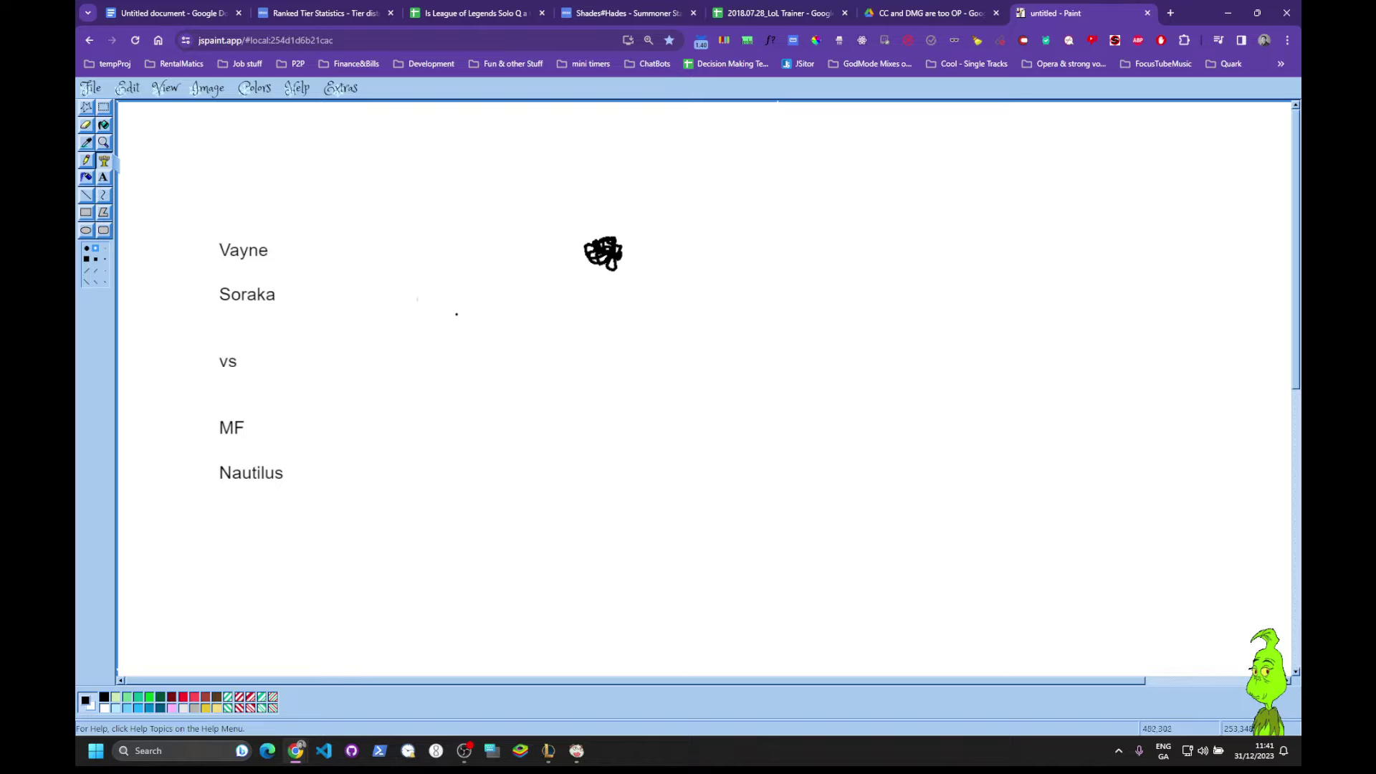
mouse_move(199, 210)
left_mouse_down()
mouse_move(276, 258)
mouse_move(309, 197)
mouse_move(217, 274)
left_mouse_up()
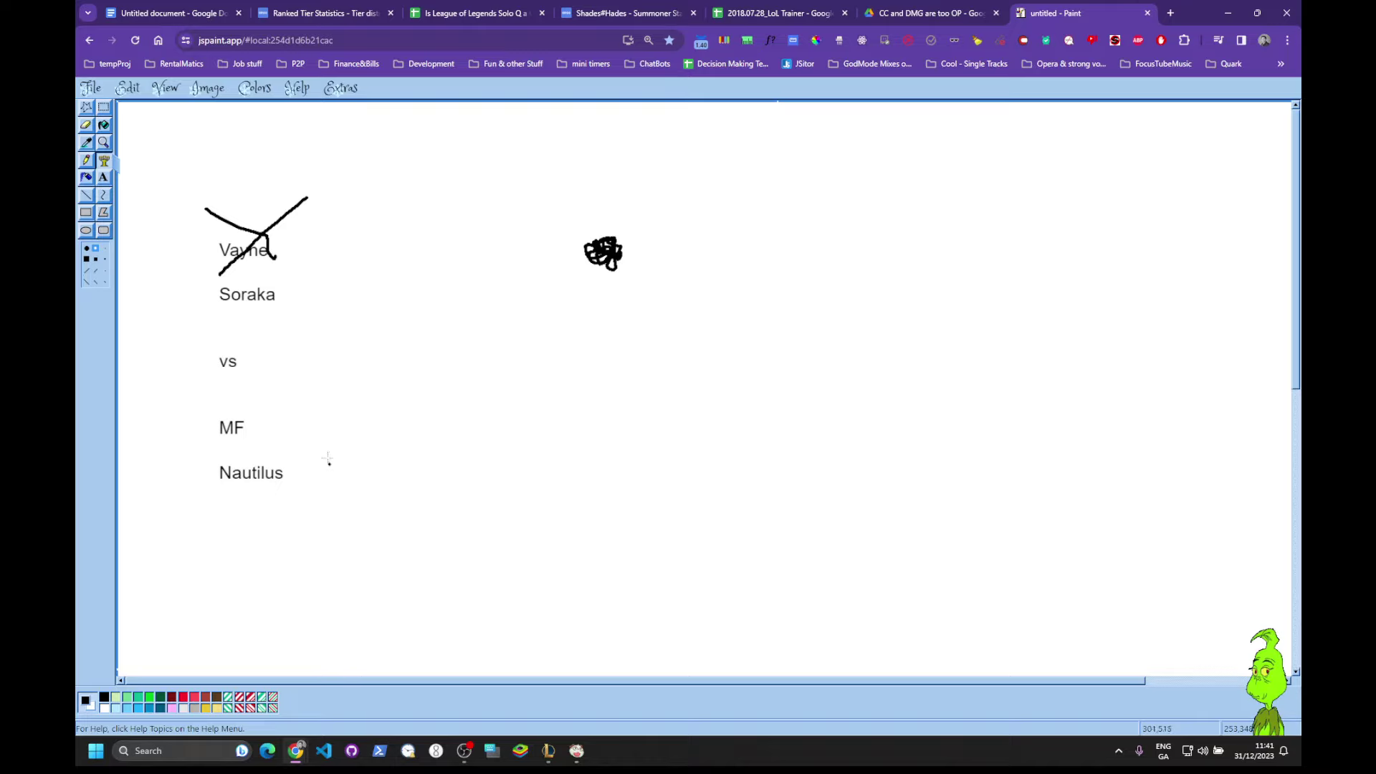
left_click(281, 254)
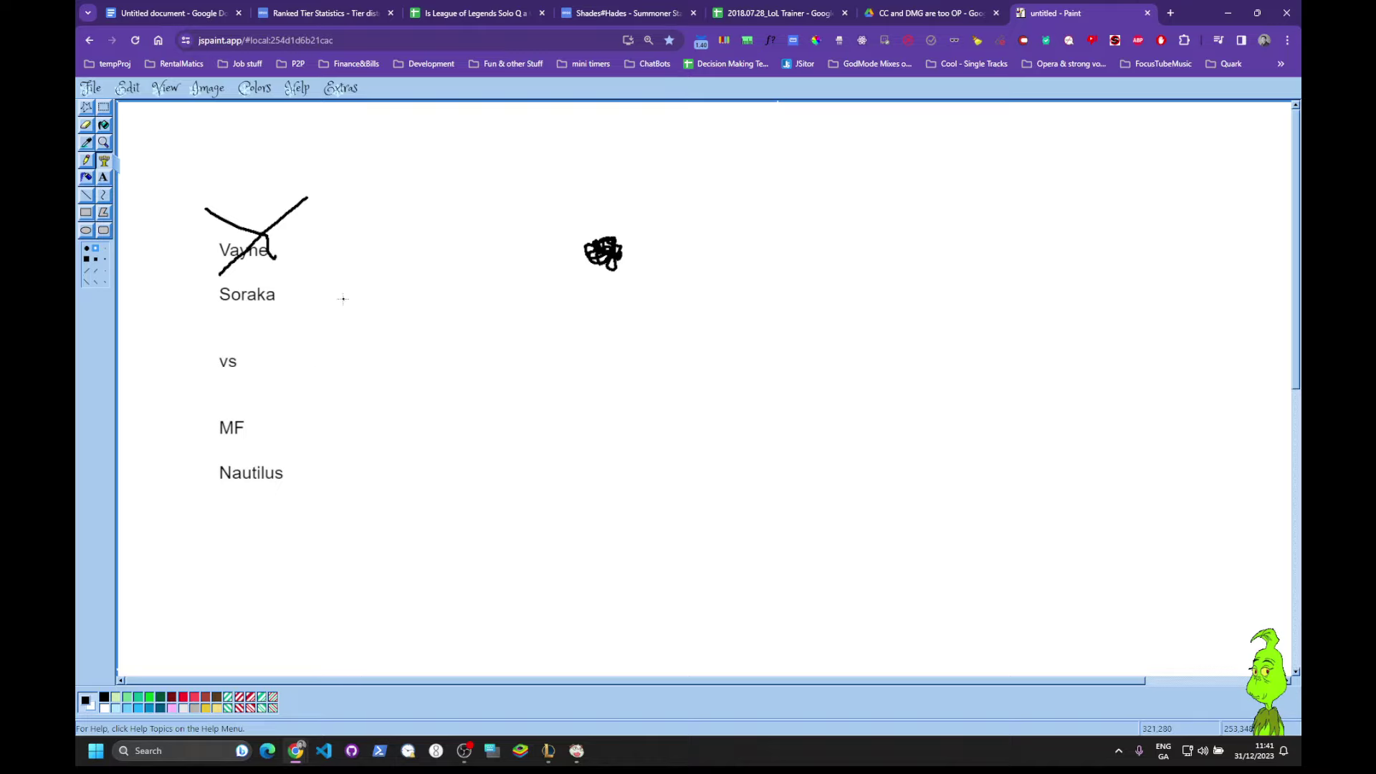